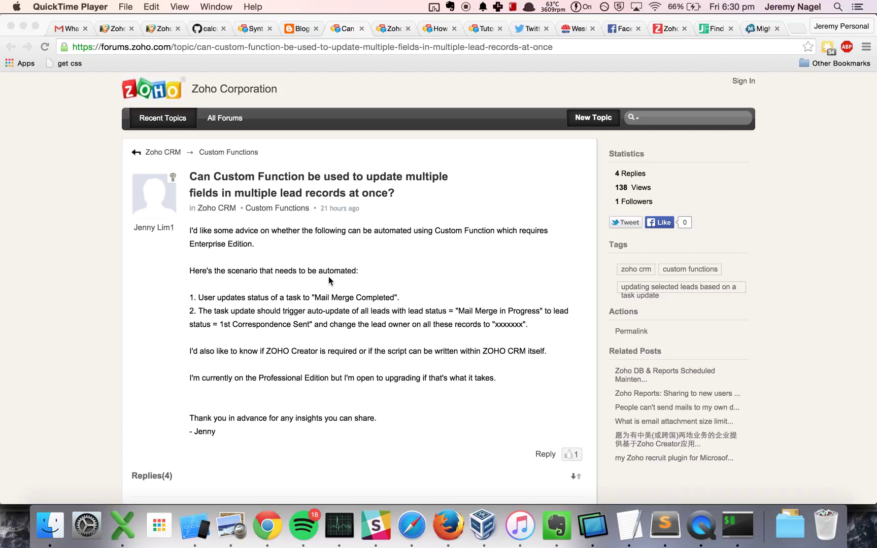
Step: Highlight the 'Mail Merge Completed' task status and 'Mail Merge in Progress' lead status in the forum question, then switch to Zoho CRM
left_click(267, 298)
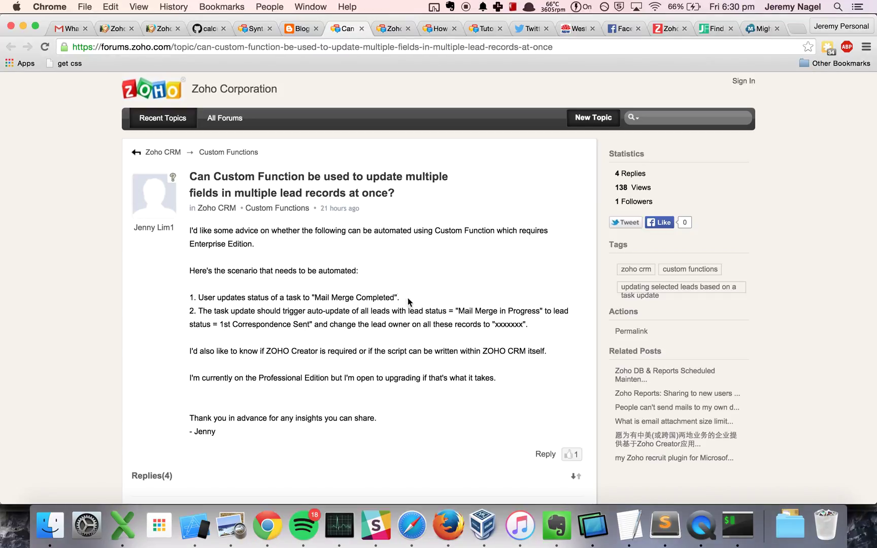
left_click_drag(399, 298, 310, 294)
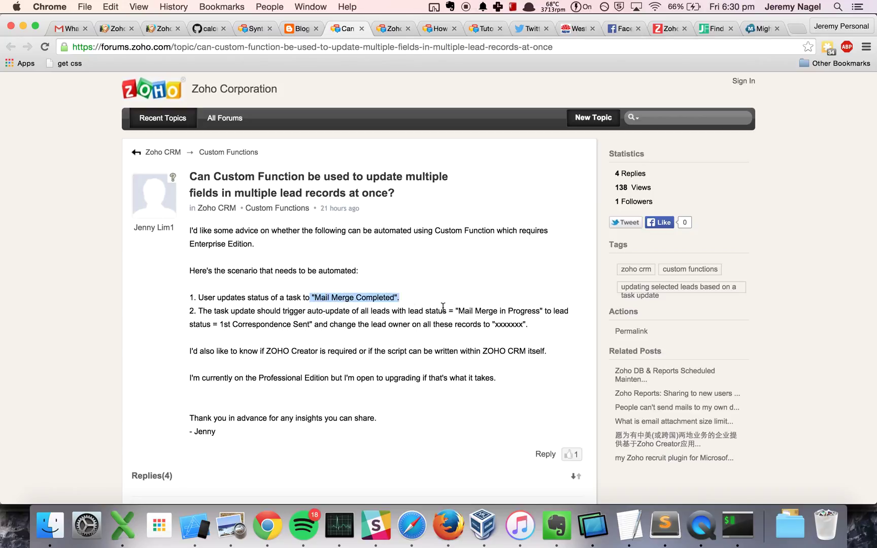
left_click_drag(459, 310, 538, 311)
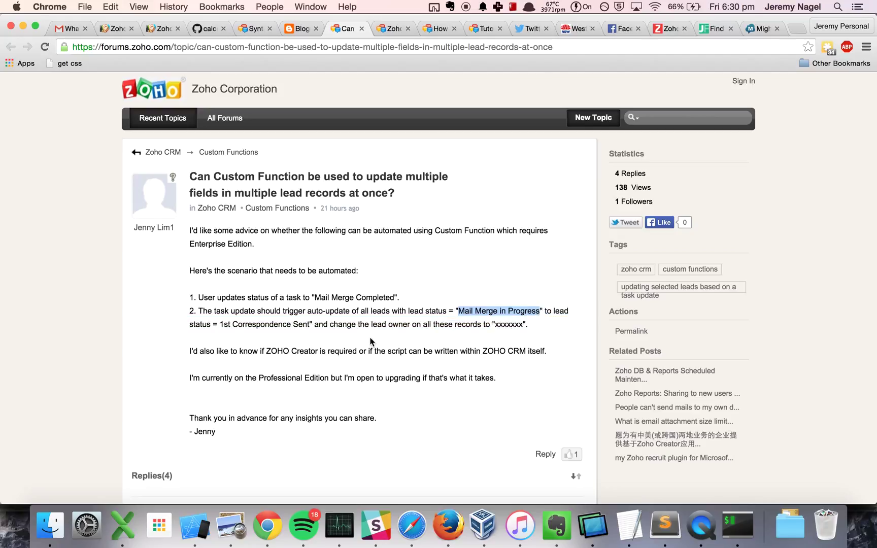
left_click(164, 29)
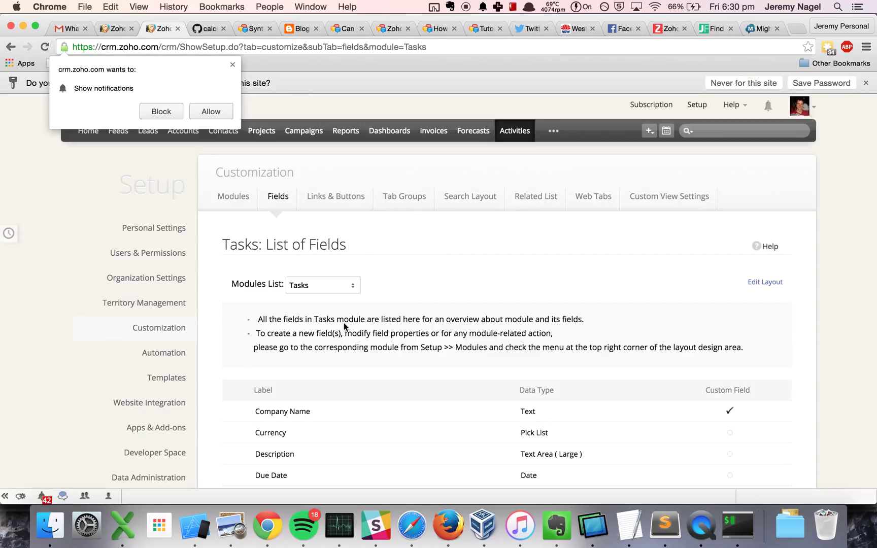
Step: Save a new task with subject 'Mail merge completed', then go to Setup
left_click(514, 133)
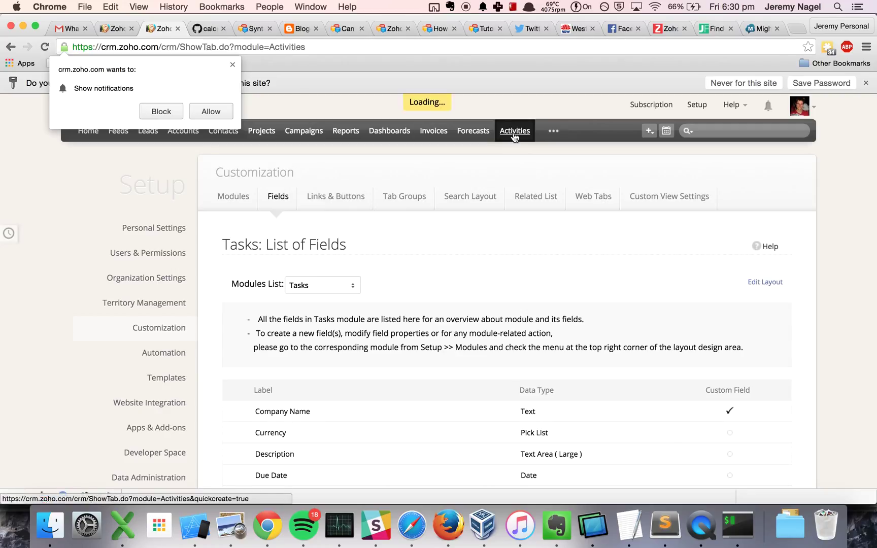
left_click(657, 156)
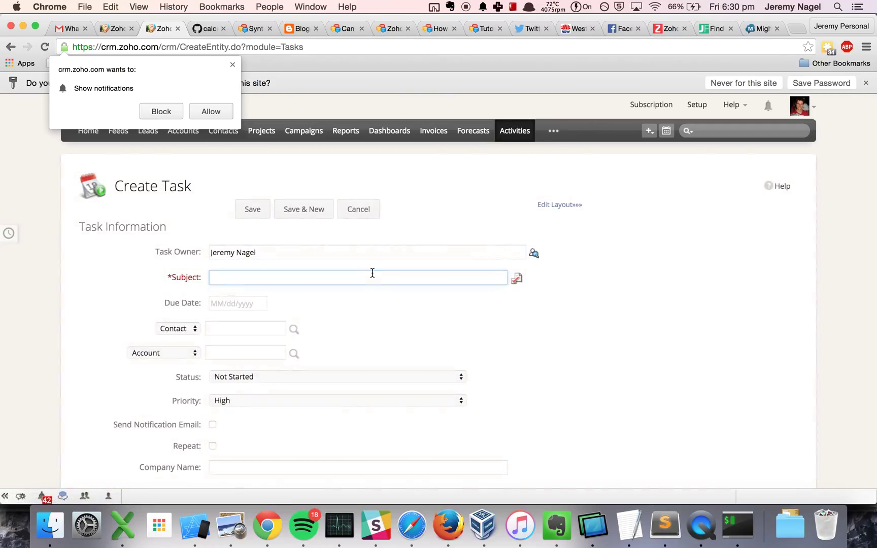
type("Mail mer")
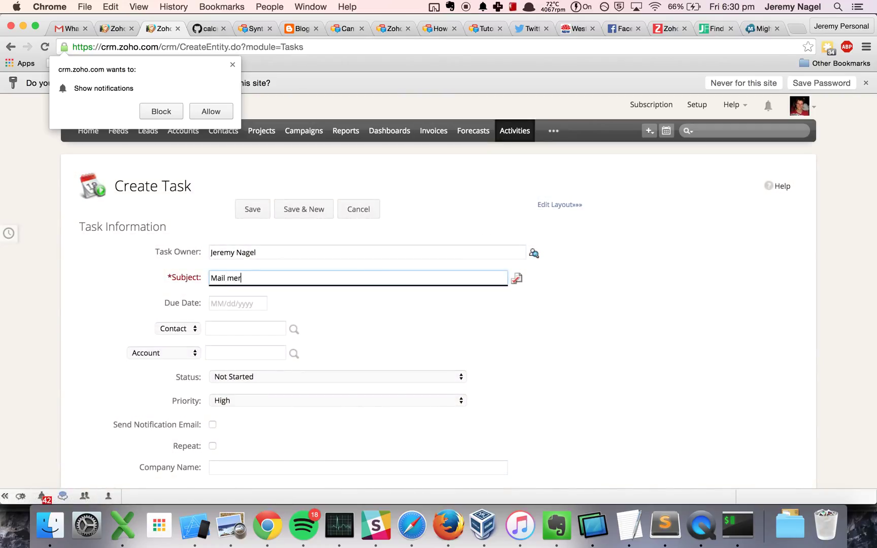
type("ge completed")
double_click(264, 277)
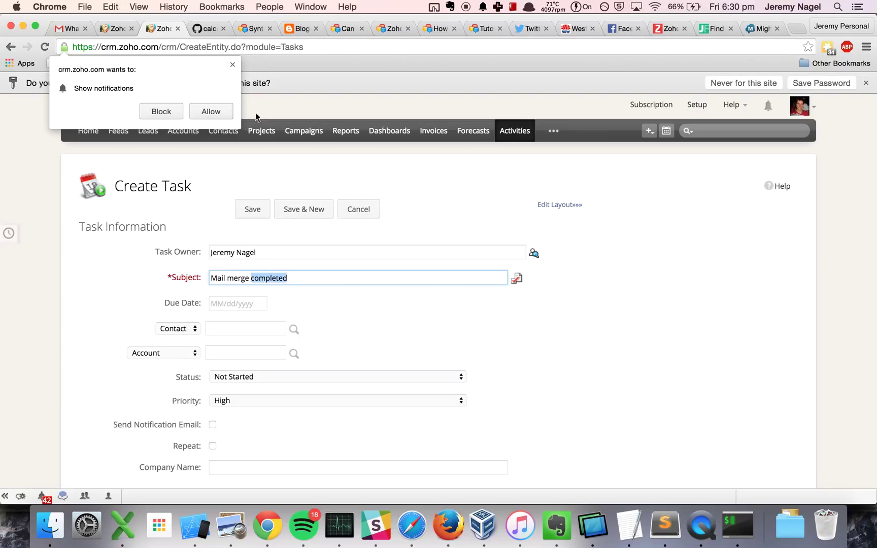
left_click(252, 207)
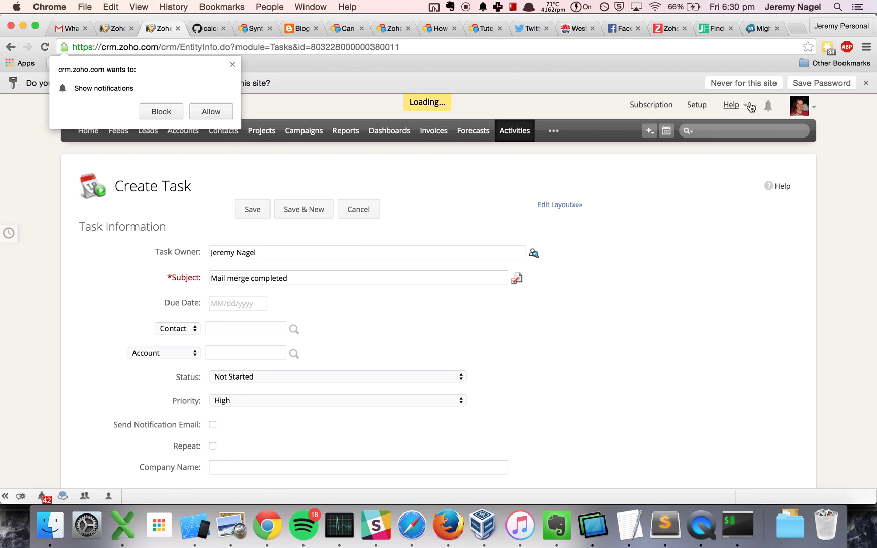
left_click(697, 106)
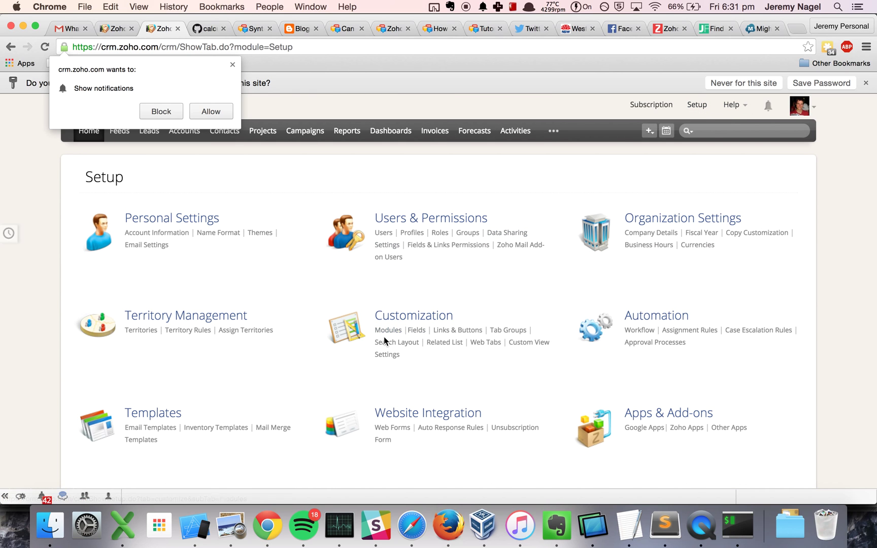
Step: Open the Lead Status field properties in the Leads module layout
left_click(416, 331)
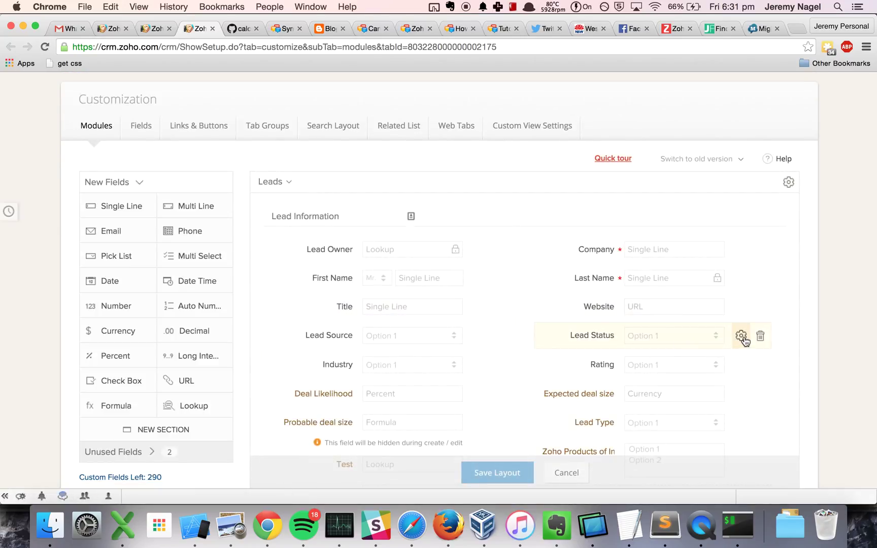
left_click(741, 335)
left_click_drag(768, 413, 775, 393)
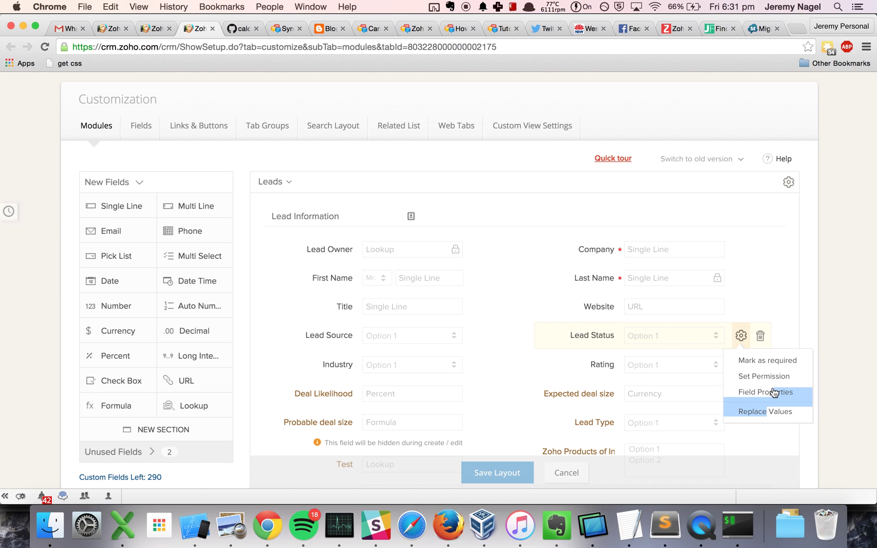
left_click(743, 336)
left_click(744, 394)
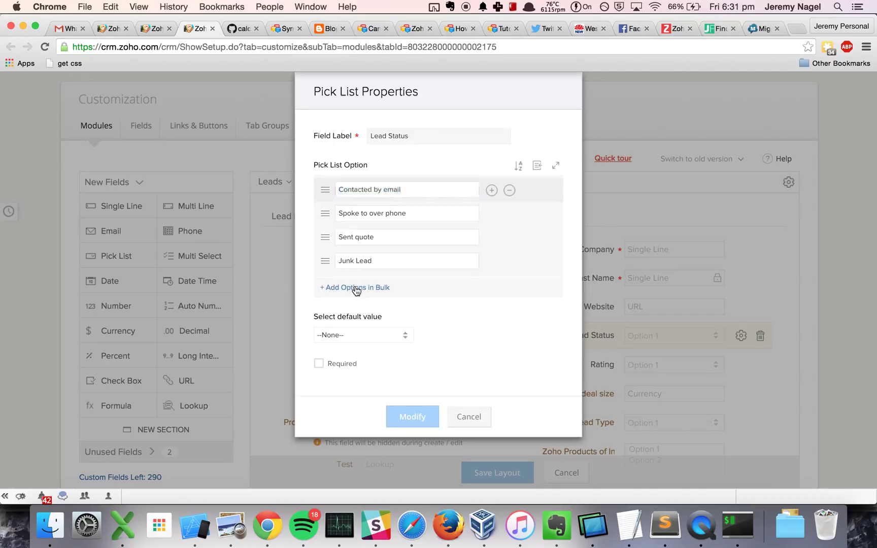
Step: Bulk-add 'Mail Merge In Progress' as a Lead Status choice and save the Leads layout
left_click(355, 288)
type("Mail Merge In Progress")
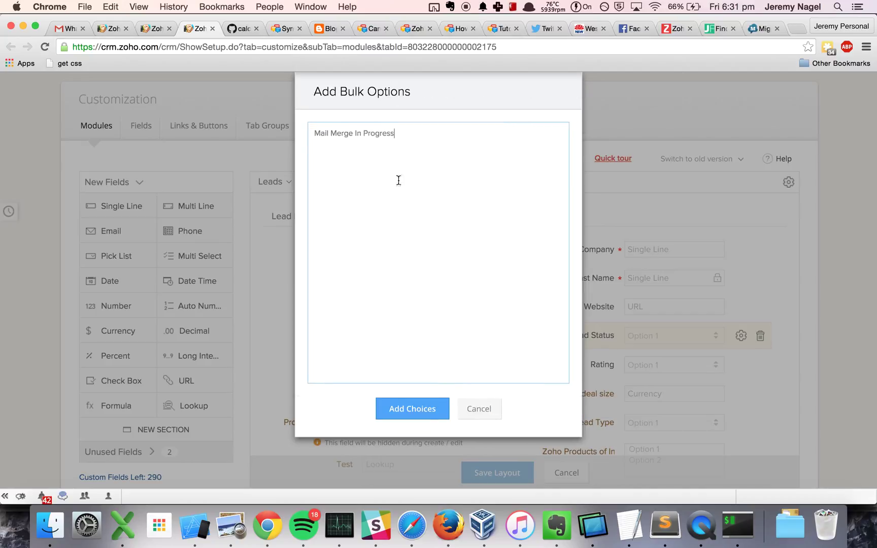
left_click(428, 409)
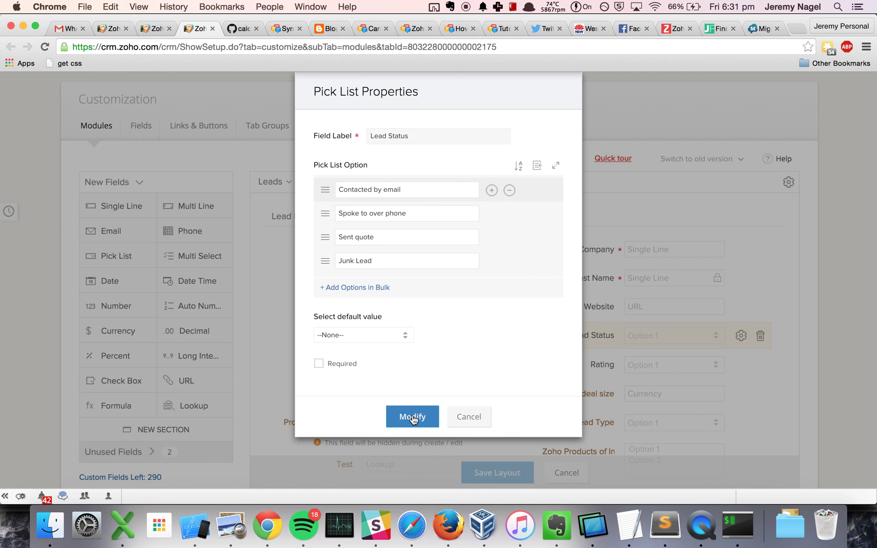
left_click(411, 413)
left_click(499, 474)
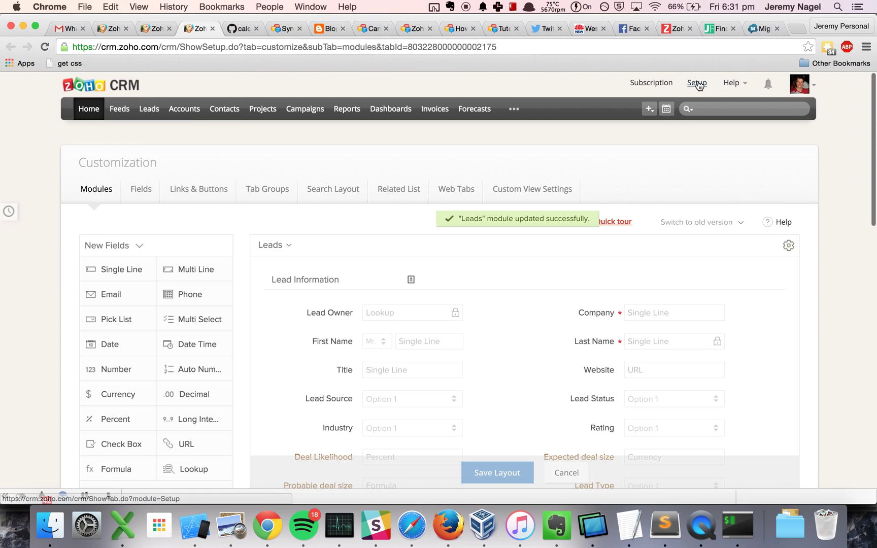
left_click(696, 83)
Step: Create a Tasks workflow rule named 'Mail merge completed'
scroll(550, 251, "down", 1)
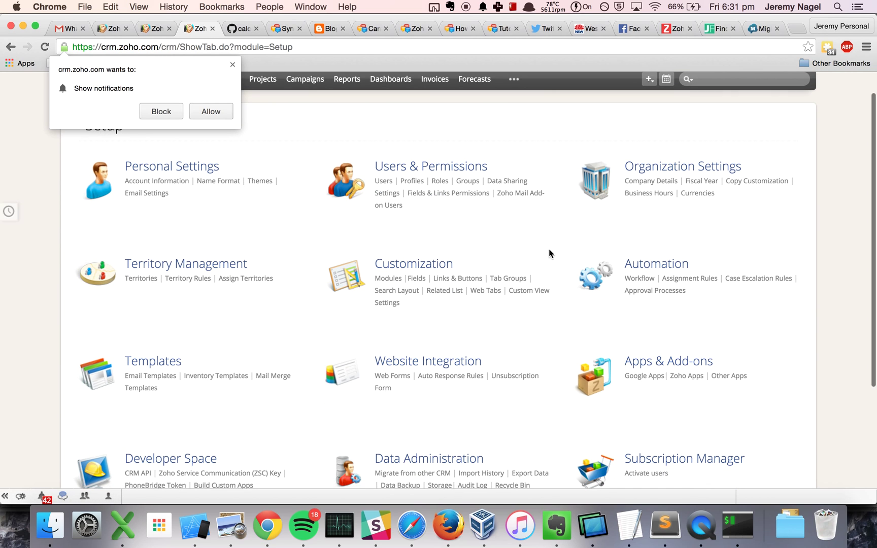
left_click(638, 278)
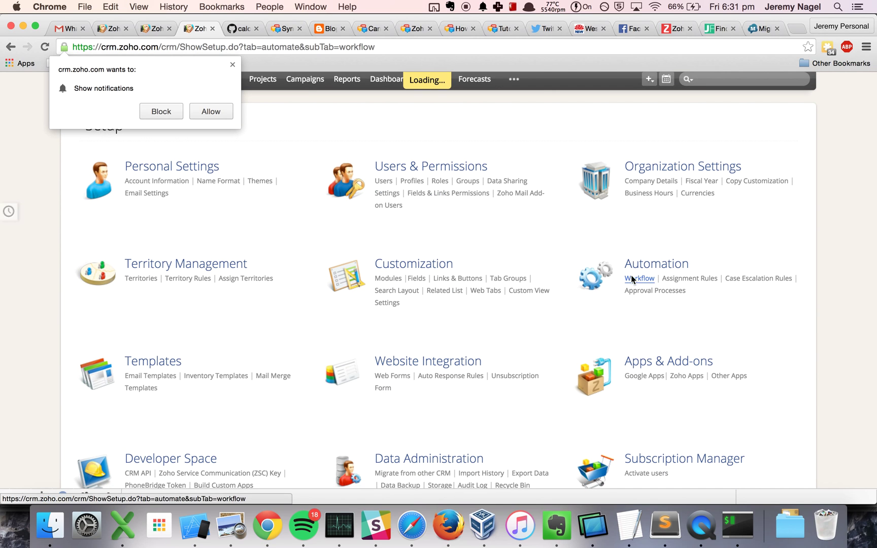
left_click(258, 286)
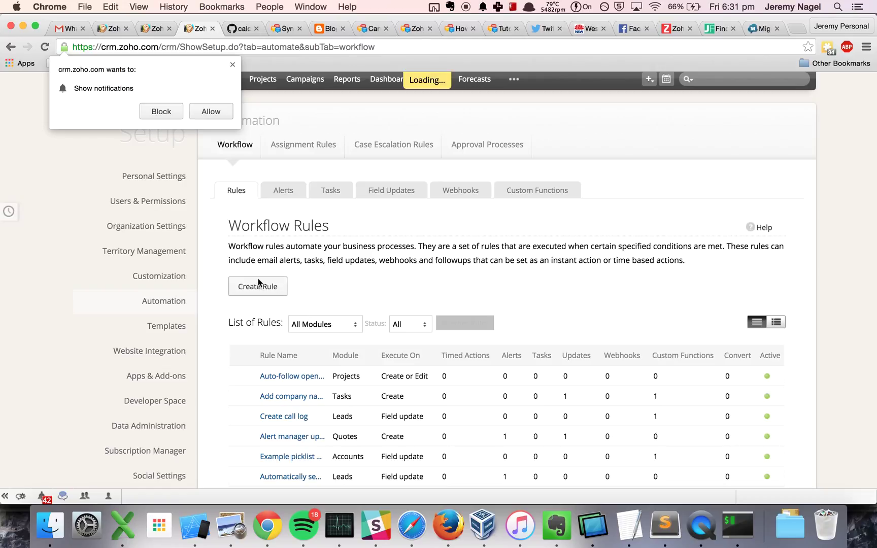
left_click(387, 309)
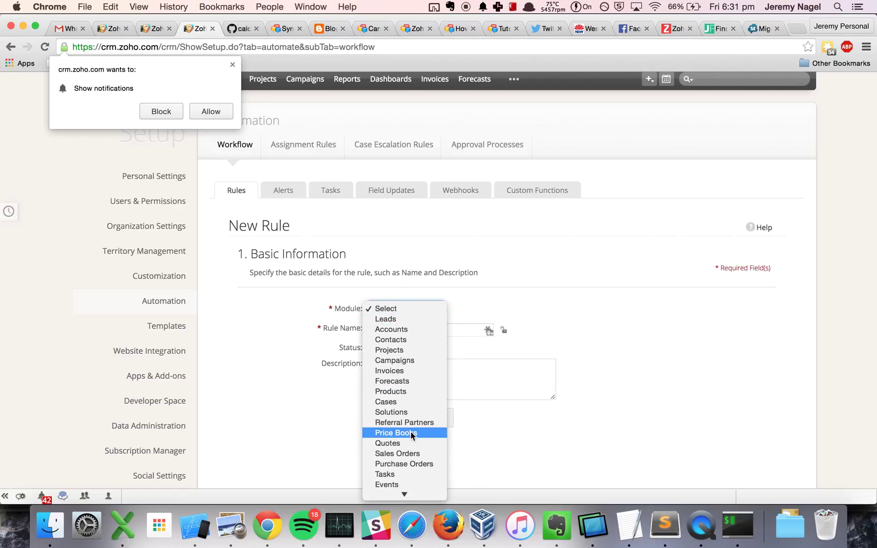
left_click(401, 462)
left_click(419, 334)
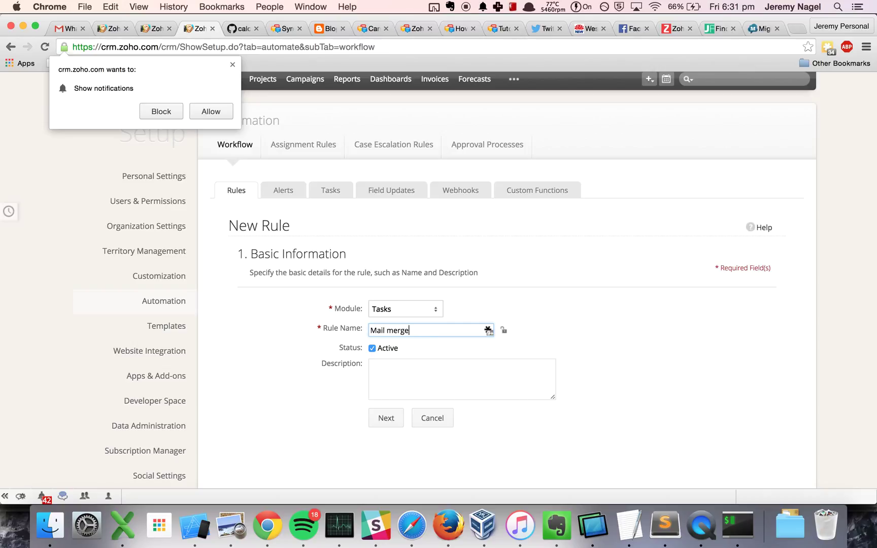
left_click(384, 418)
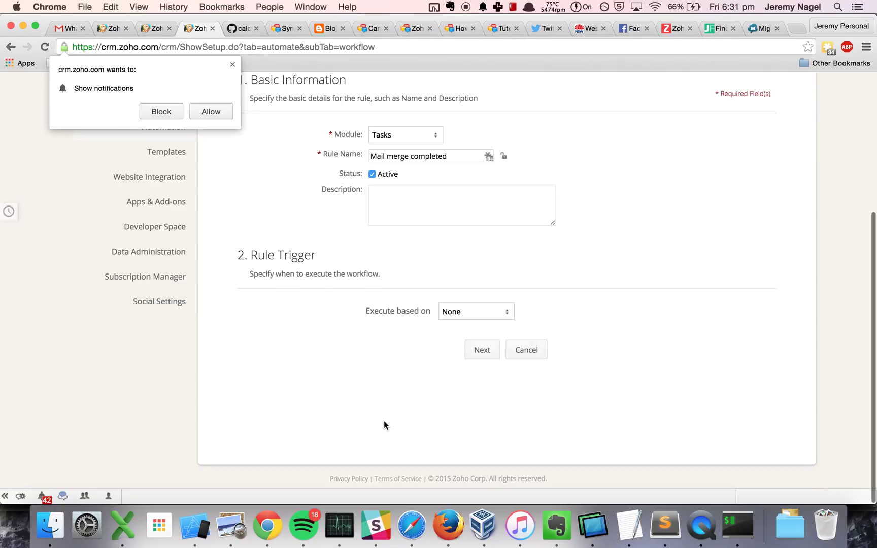
Step: Trigger the rule on a record action: field update of Status
left_click(456, 311)
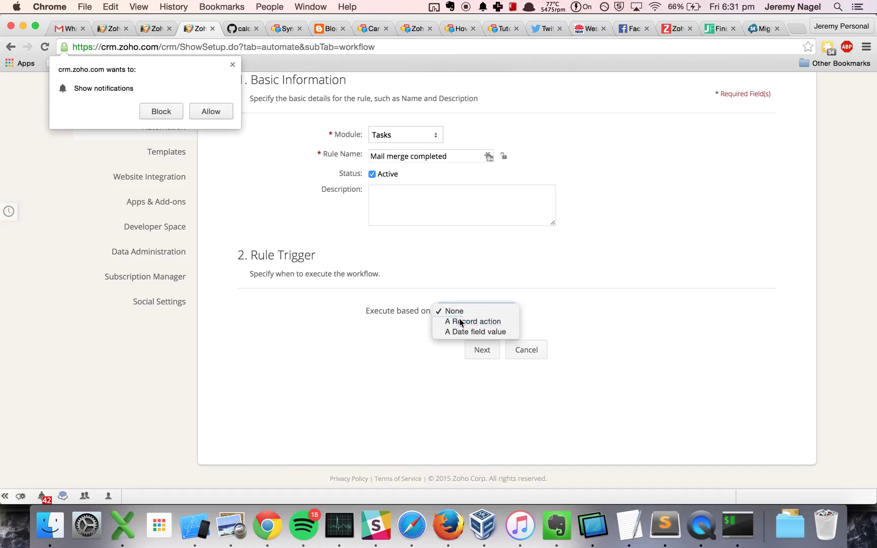
left_click(461, 321)
scroll(446, 401, "down", 3)
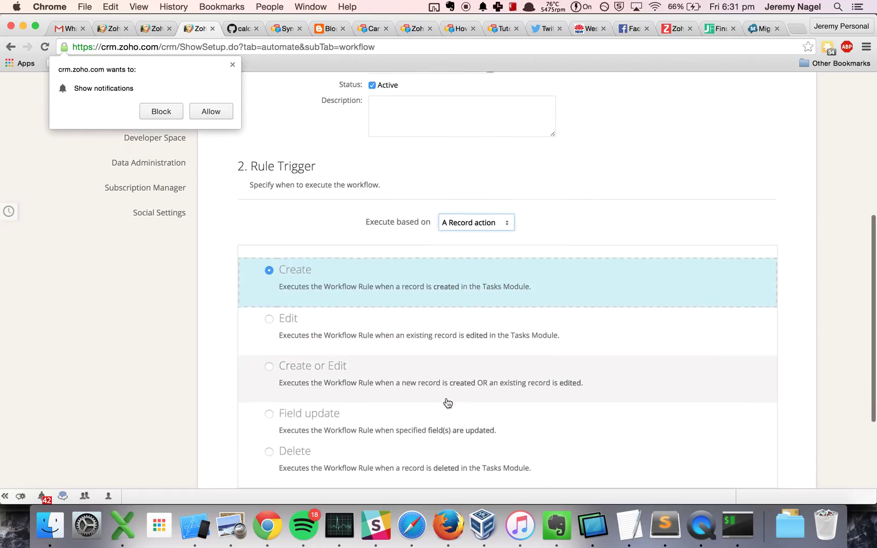
left_click(441, 422)
scroll(436, 421, "down", 2)
left_click(350, 370)
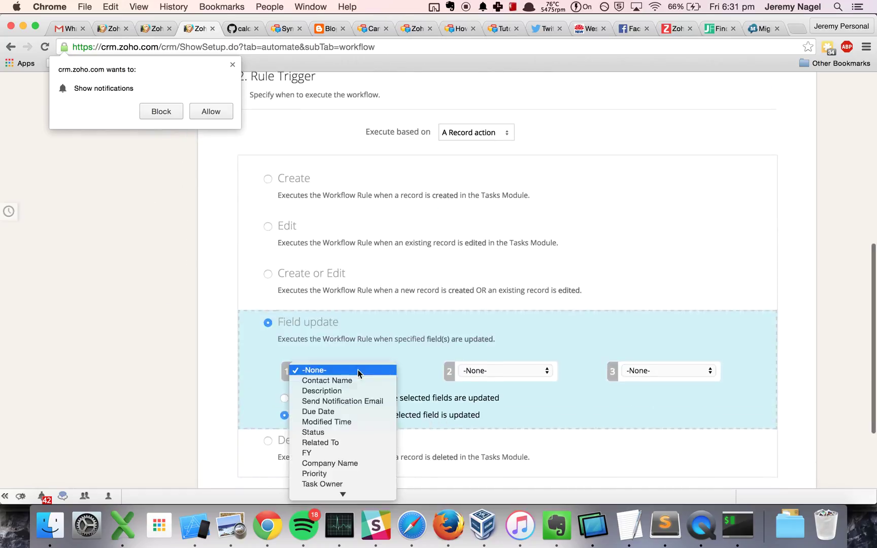
left_click(352, 433)
scroll(407, 417, "down", 3)
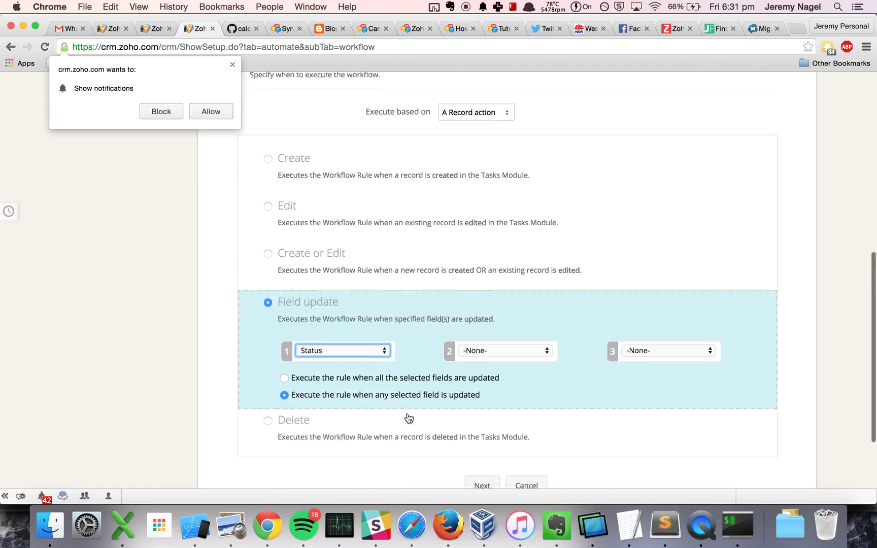
scroll(475, 424, "down", 5)
Step: Set the rule criteria to Subject contains 'Mail Merge Completed' and continue to actions
left_click(324, 314)
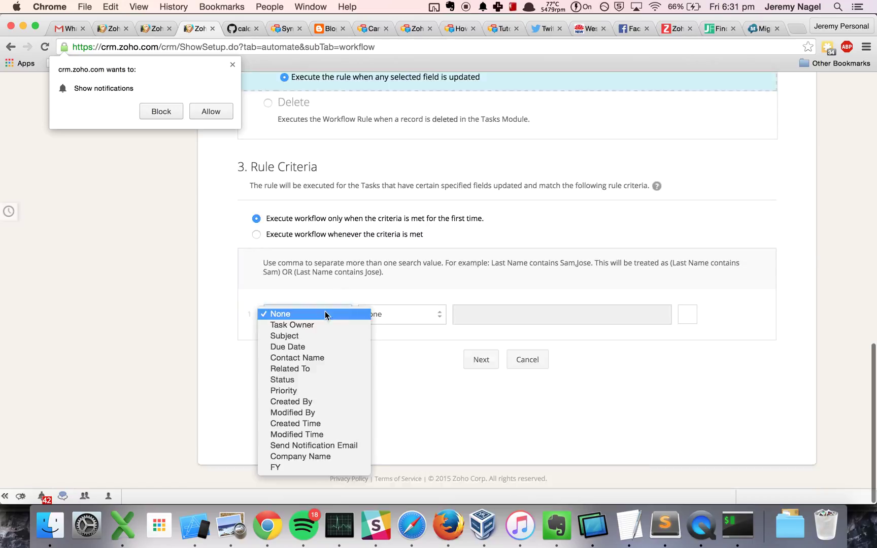
left_click(298, 336)
left_click(399, 320)
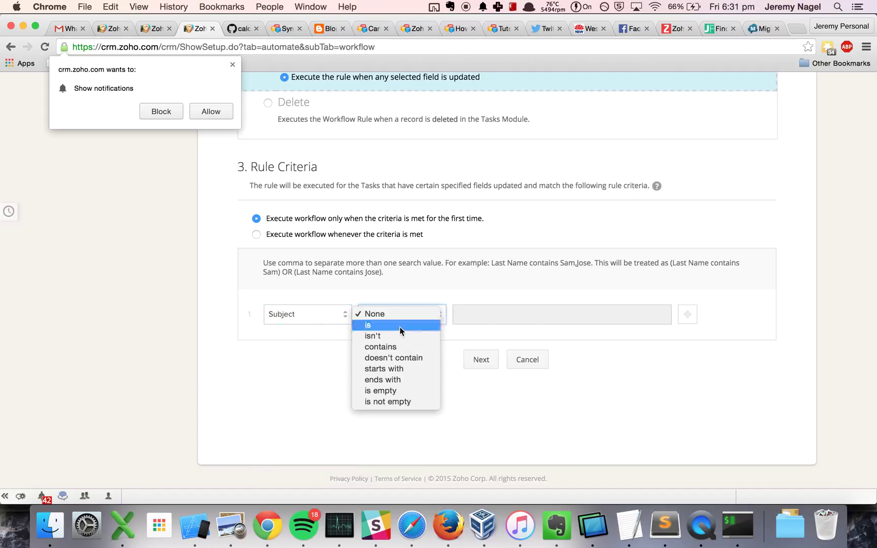
left_click(399, 326)
left_click(479, 312)
type("Mail Merge Completed")
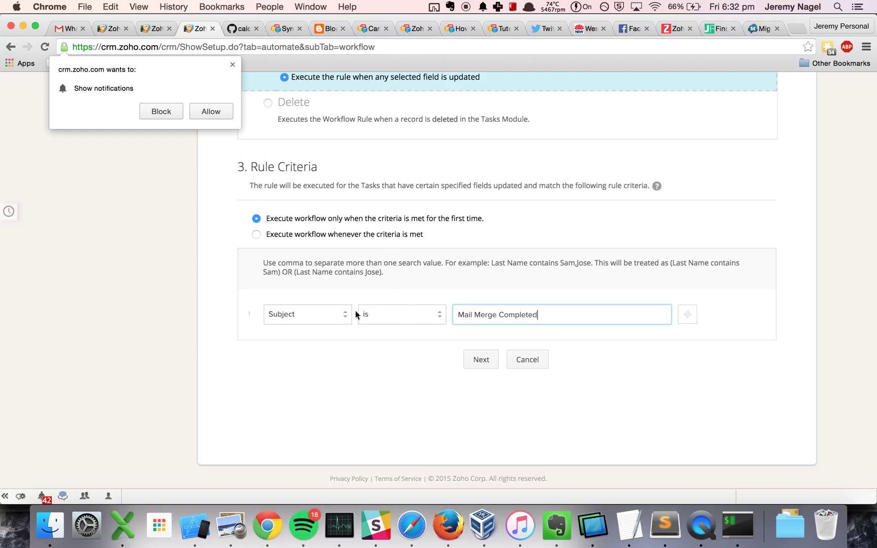
left_click(389, 315)
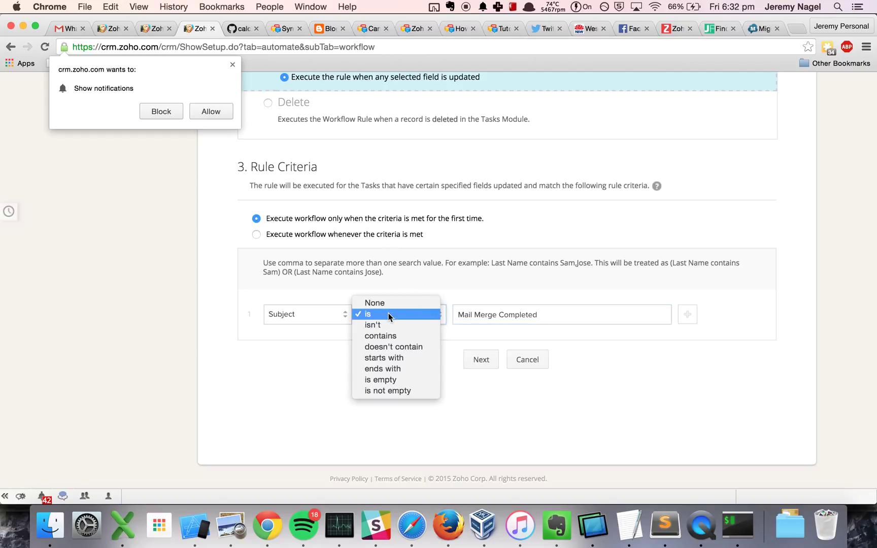
left_click(389, 336)
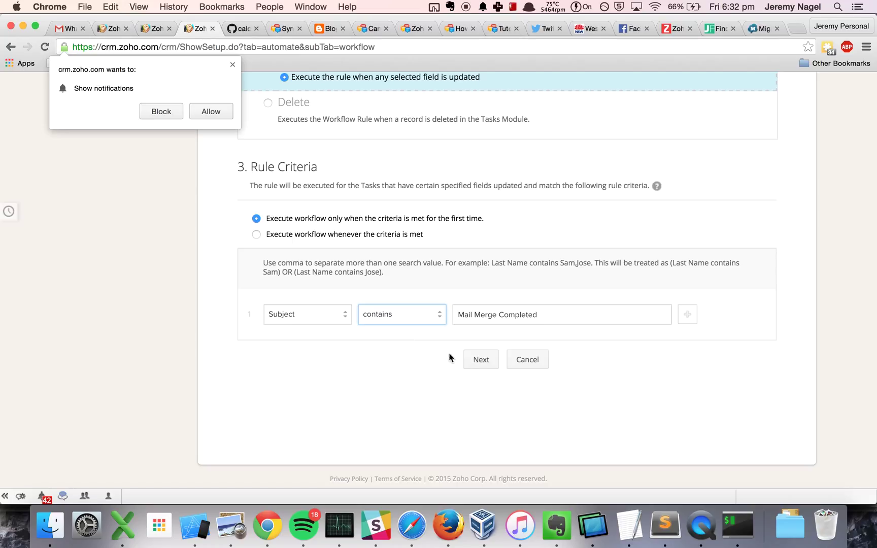
left_click(538, 308)
triple_click(538, 308)
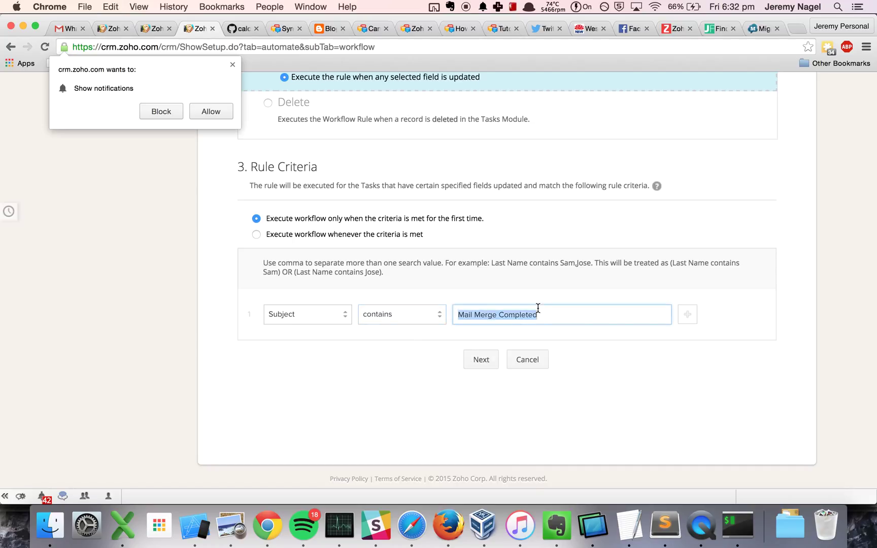
left_click(477, 361)
Step: Add a Call Custom Functions action instead of a webhook action
scroll(453, 337, "up", 5)
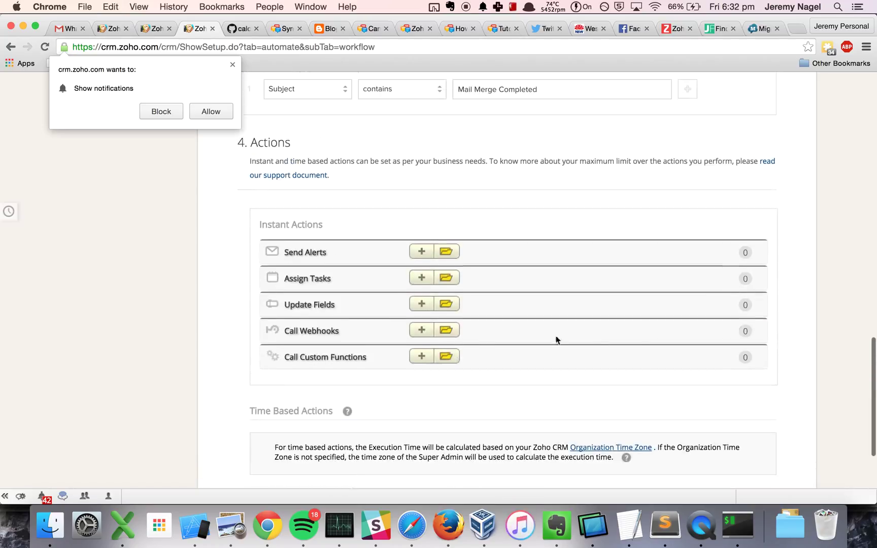
left_click(422, 331)
scroll(430, 452, "down", 1)
scroll(430, 452, "down", 8)
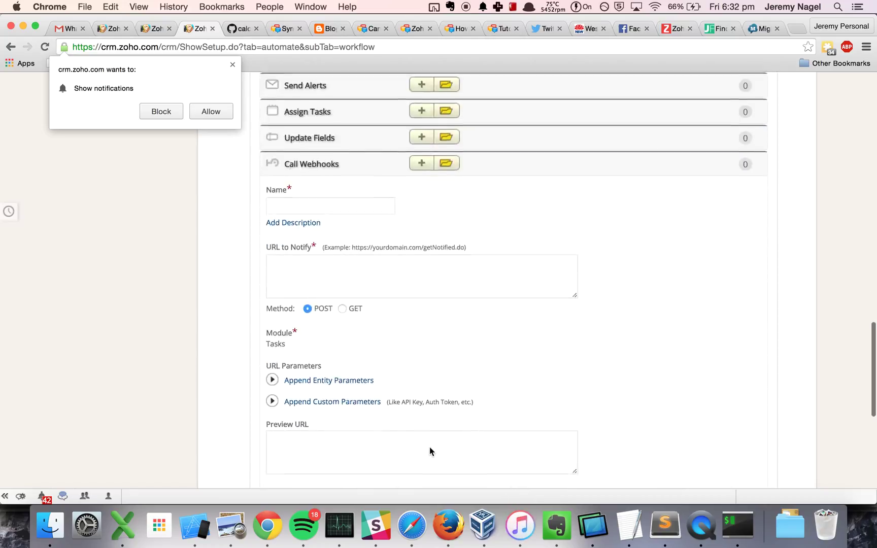
left_click(405, 336)
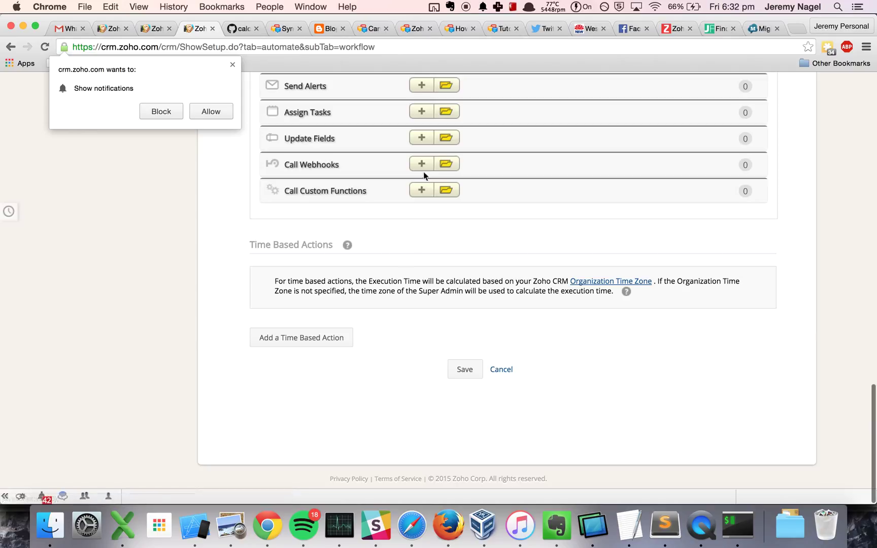
left_click(421, 192)
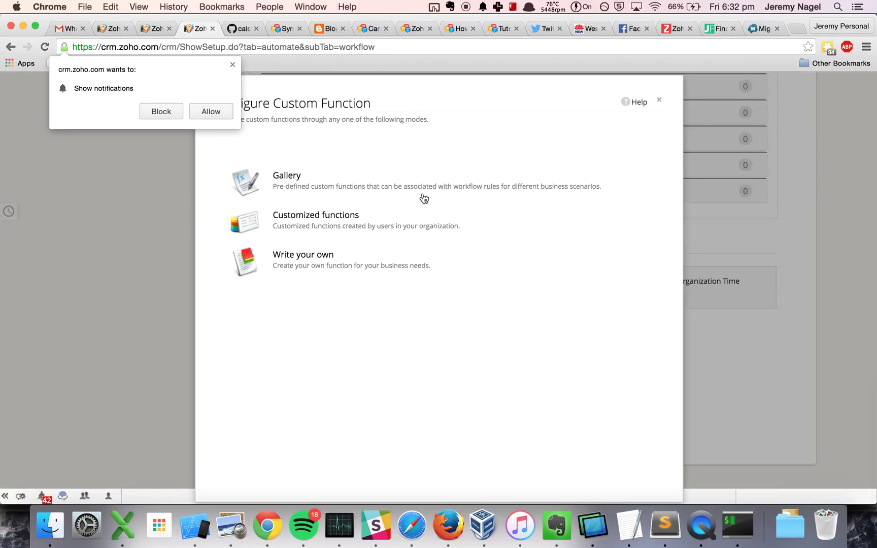
Step: Write a new custom function named update_all_leads_with_mail_merge_in_progress_status
left_click(350, 272)
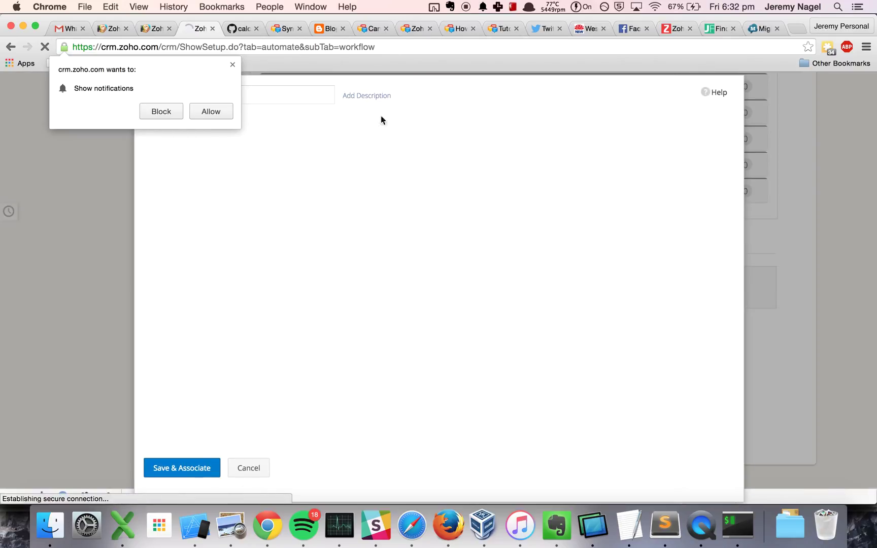
left_click(233, 64)
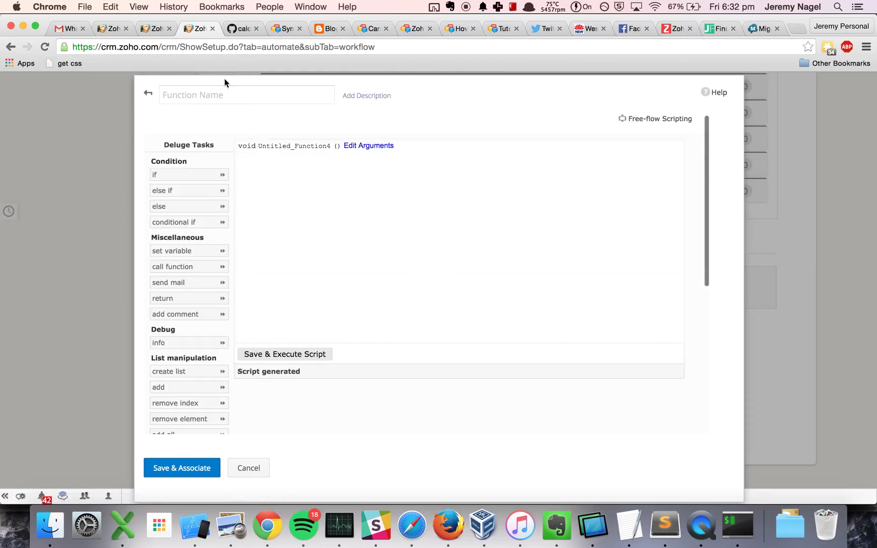
left_click(225, 98)
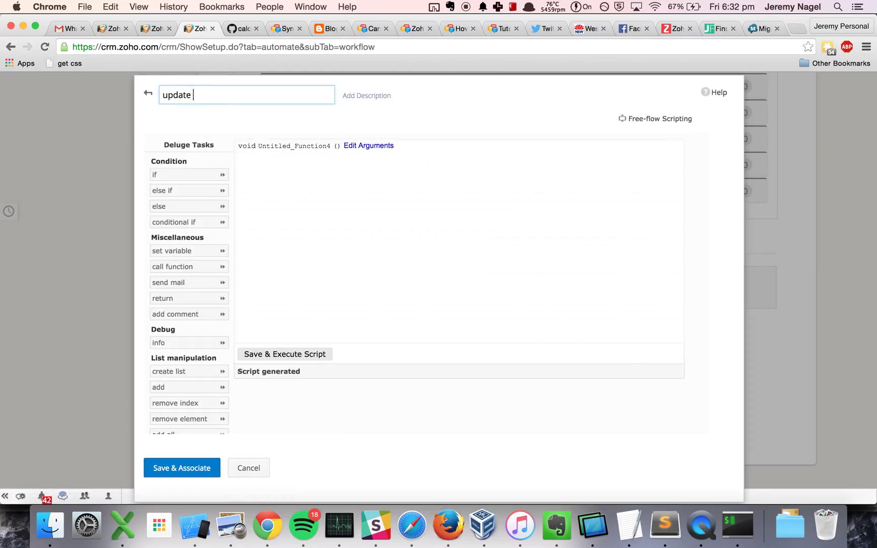
type("update all leads with")
type(" mail merge in progress status")
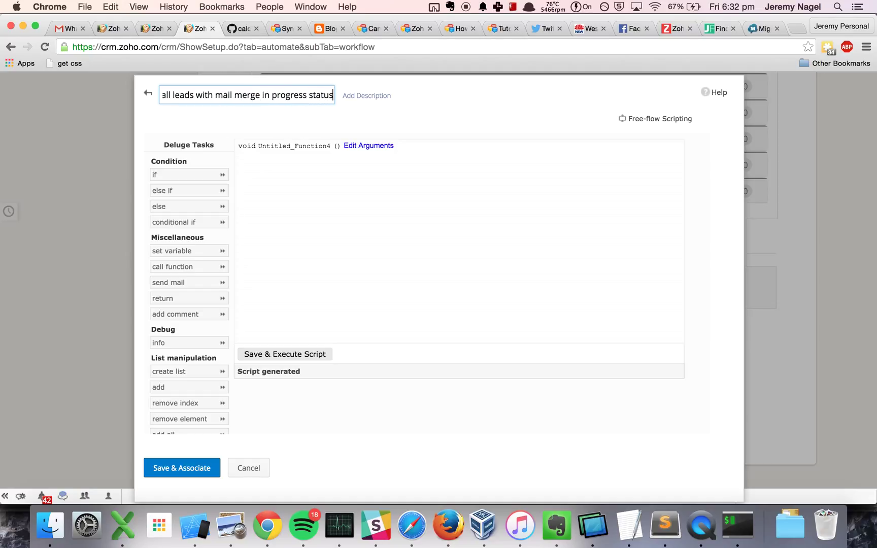
triple_click(315, 100)
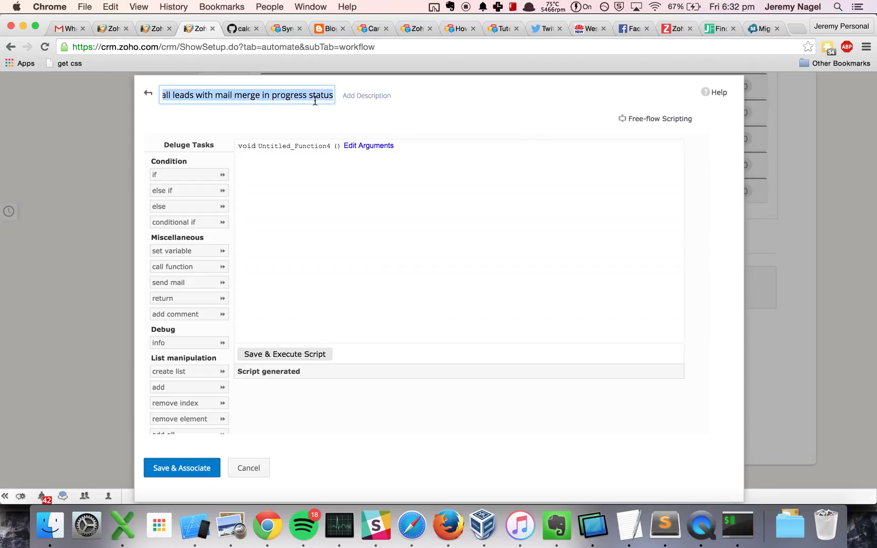
key("BackSpace")
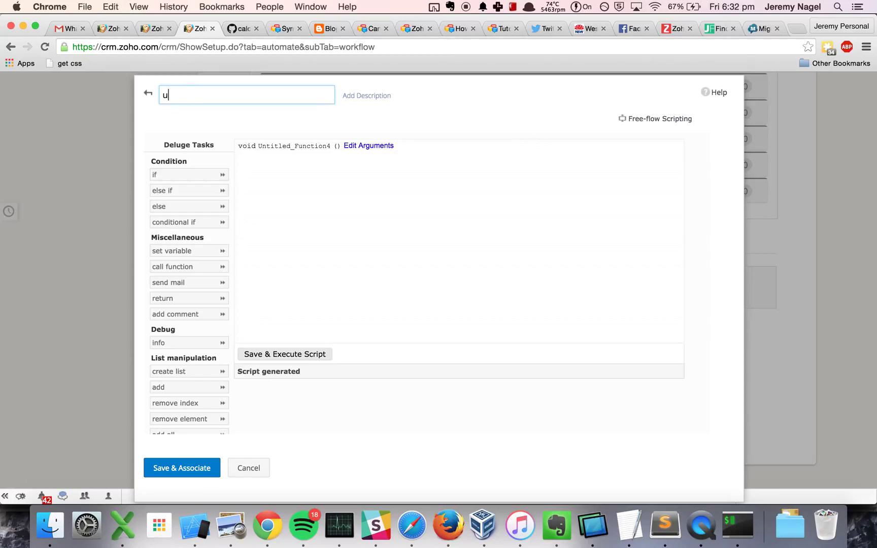
type("update_all_leads_with_+m")
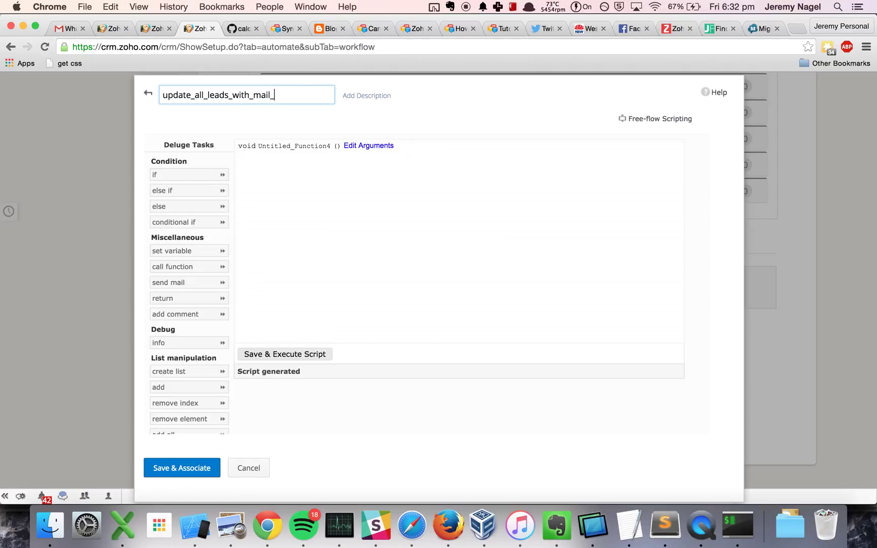
type("ail_merge_in_progress_status")
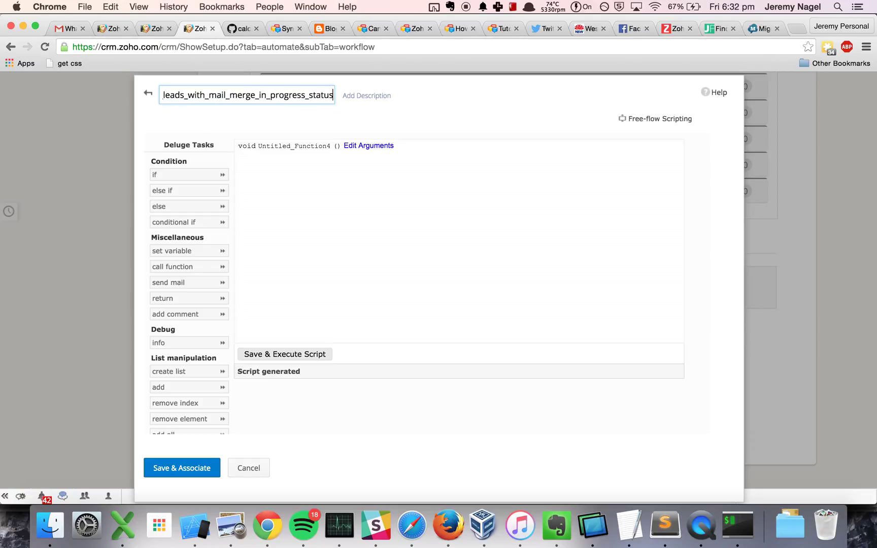
key("super+a")
key("super+c")
left_click(375, 142)
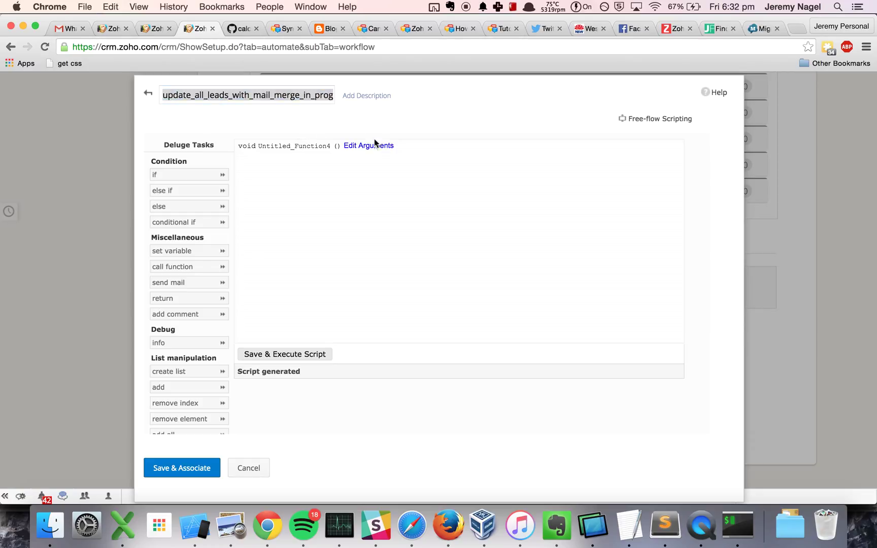
Step: Set the method name to the same function name in Edit Arguments, then go to the Setup tab
left_click(375, 146)
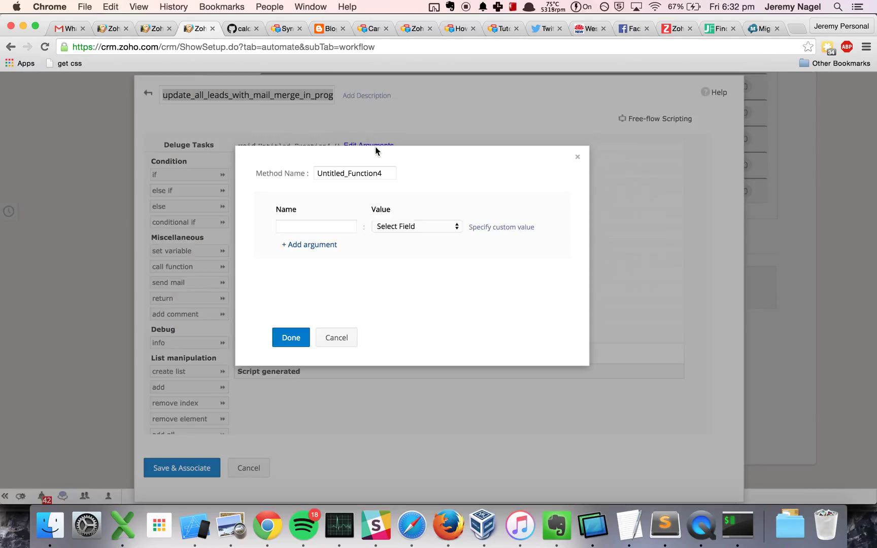
double_click(357, 170)
key("super+v")
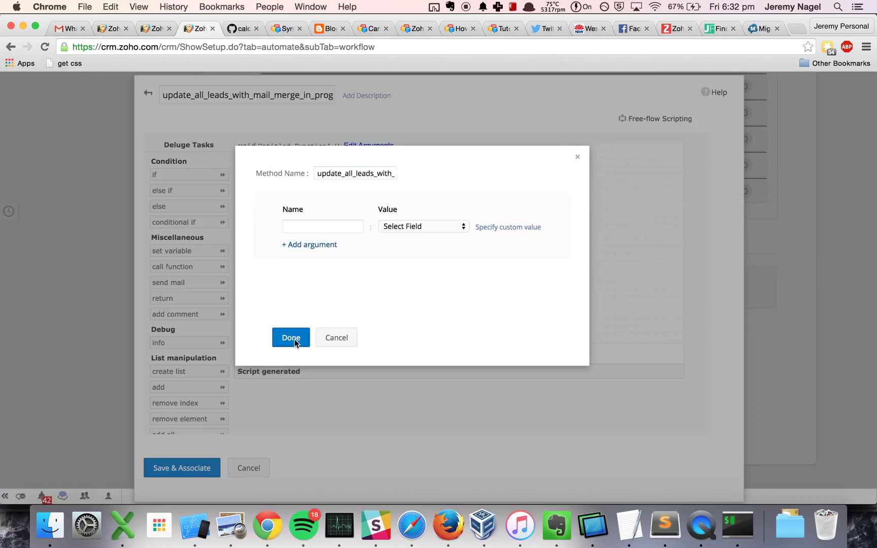
left_click(291, 337)
left_click(153, 28)
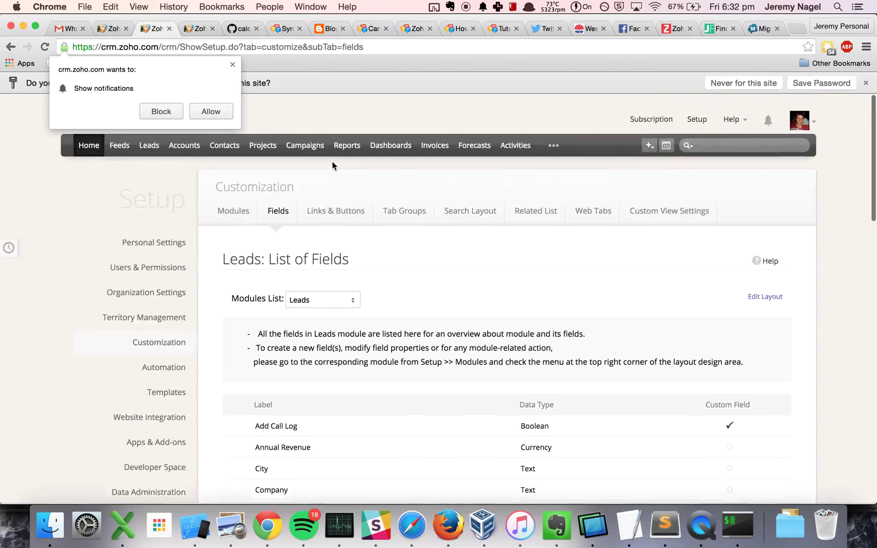
Step: Save a test lead with company 'test', last name 'sdfdsfdsf' and status Mail Merge In Progress
left_click(232, 64)
left_click(149, 130)
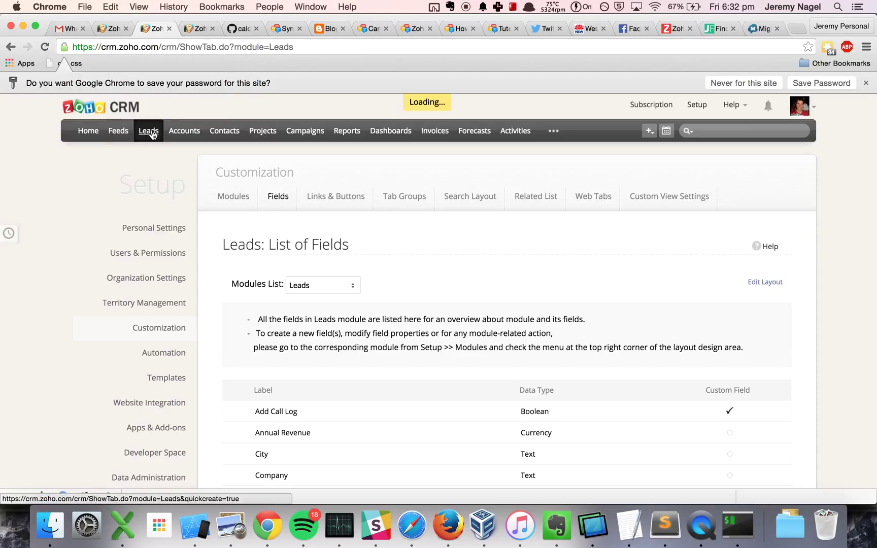
left_click(664, 160)
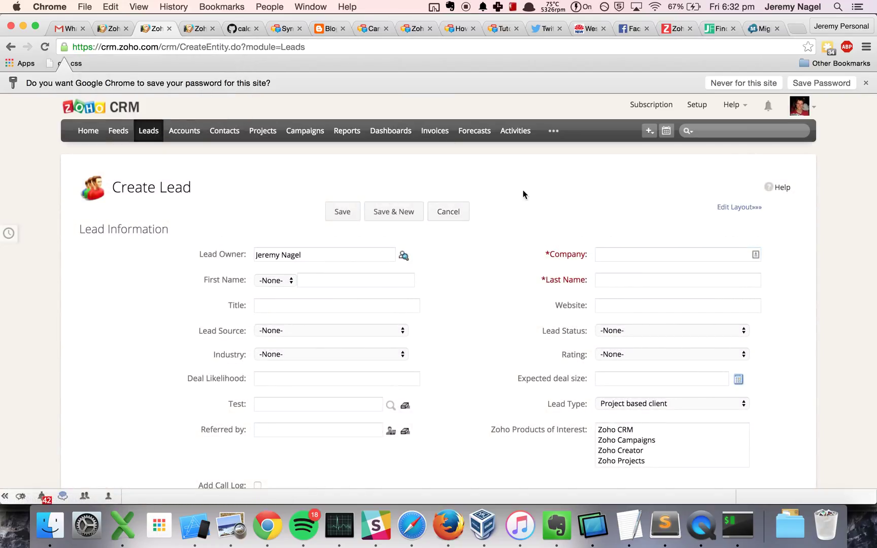
left_click(624, 254)
type("test lead")
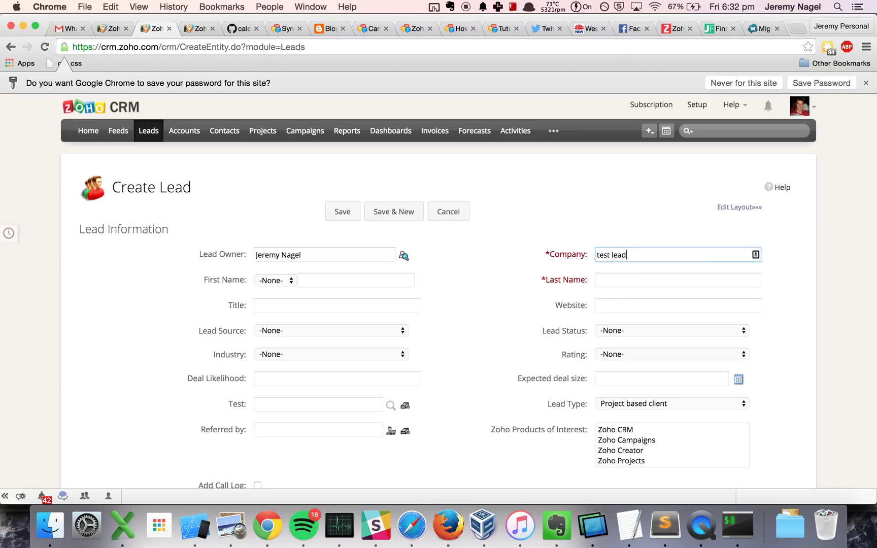
key("Tab")
left_click(636, 278)
type("sdfdsfdsf")
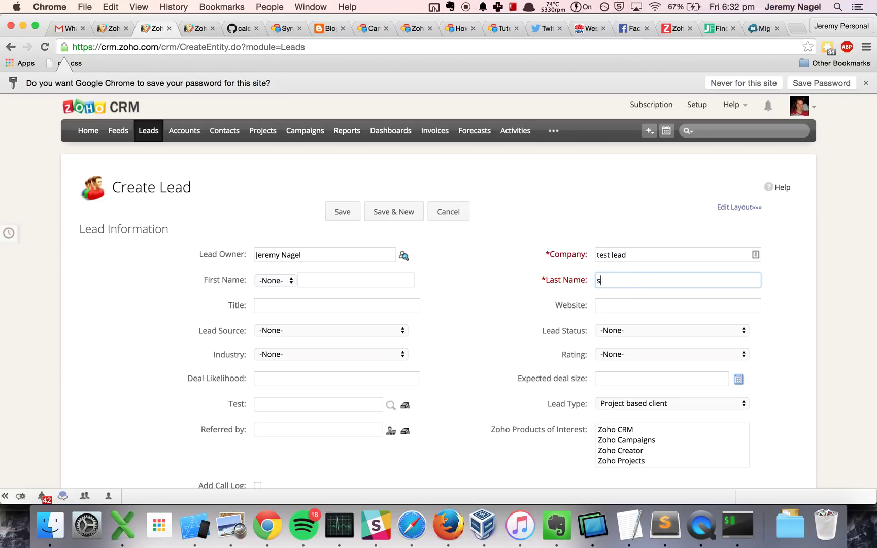
left_click(646, 337)
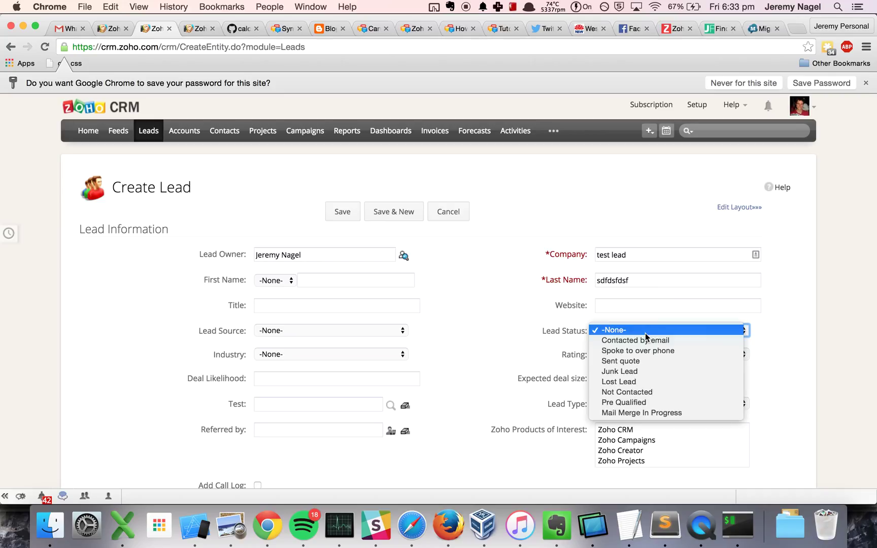
left_click(646, 413)
left_click(345, 212)
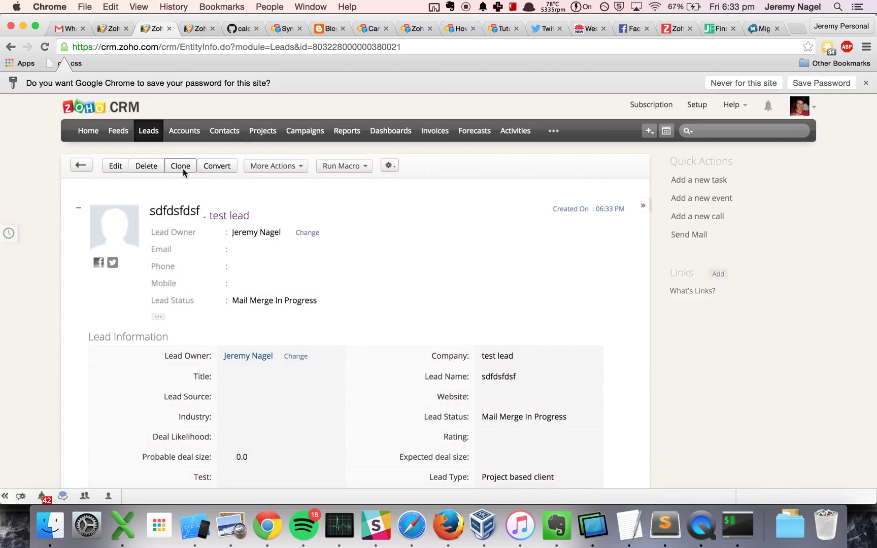
Step: Clone the test lead, save the copy, and return to the Leads list
left_click(178, 168)
left_click(357, 222)
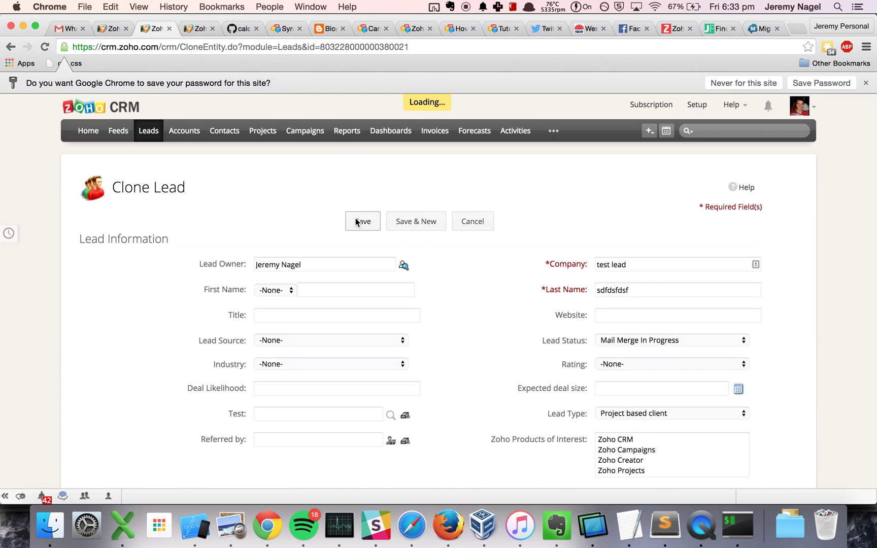
left_click(148, 132)
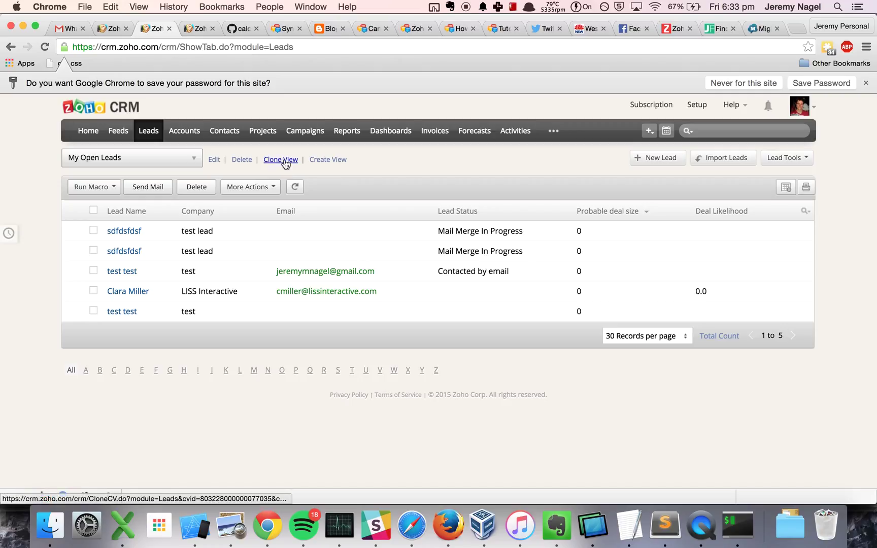
Step: Start a new leads view named 'Leads with mail merge in progress'
left_click(328, 160)
left_click(249, 227)
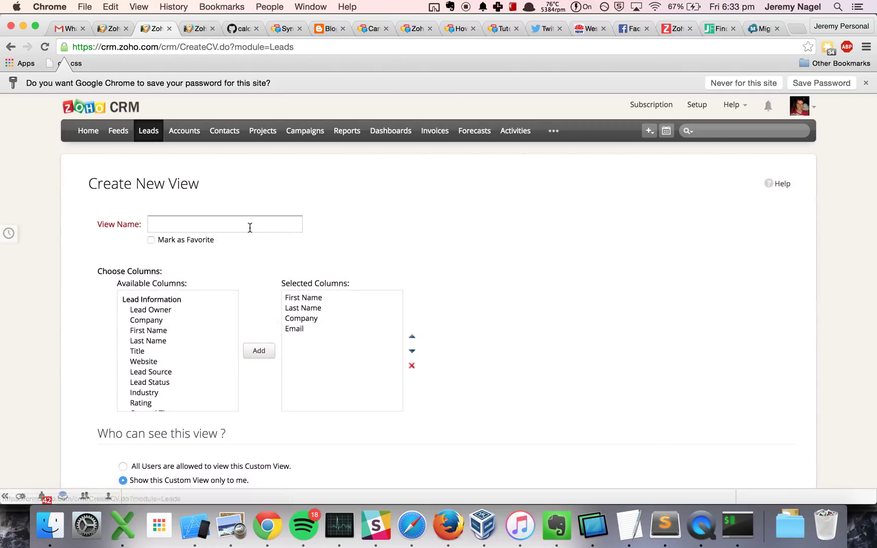
type("Leads with")
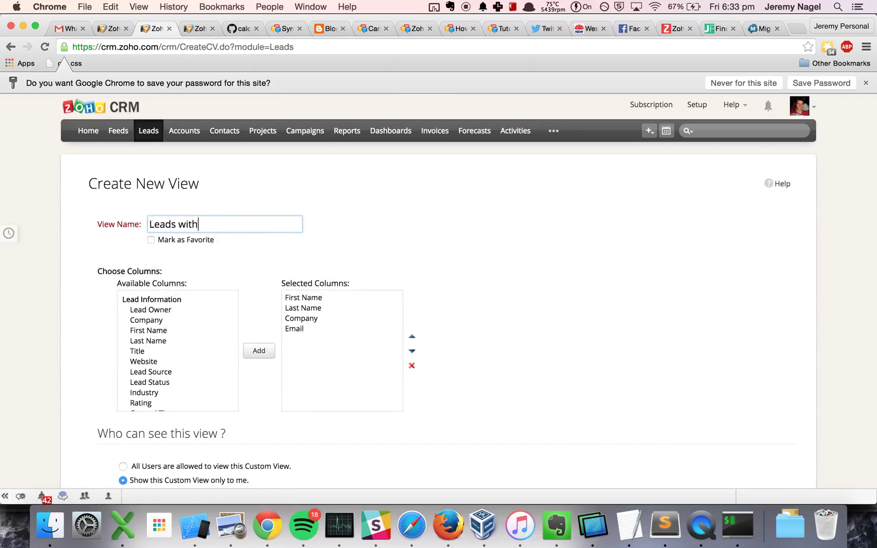
type(" mail merge in progress")
scroll(462, 329, "down", 5)
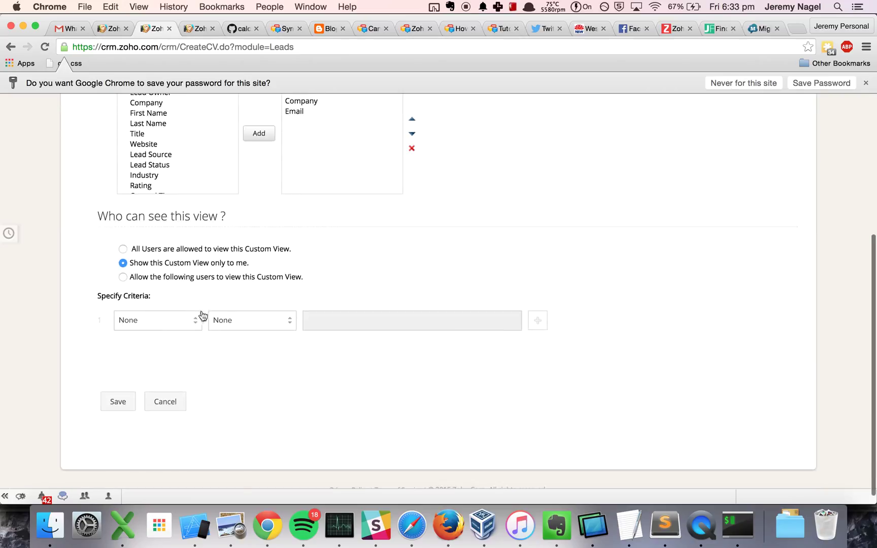
Step: Filter the view on Lead Status is Mail Merge In Progress and save it
left_click(174, 321)
key("Up")
key("Up")
key("Up")
key("Up")
key("Up")
key("Up")
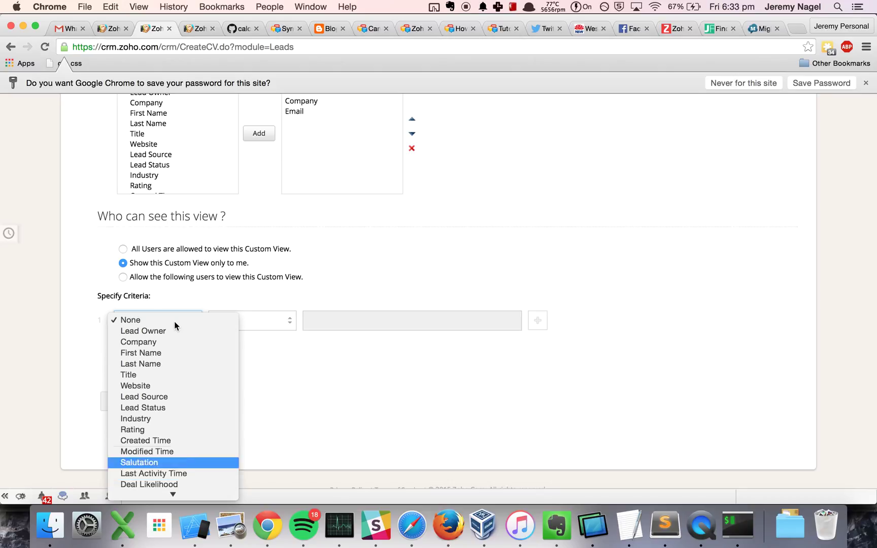
key("Return")
key("space")
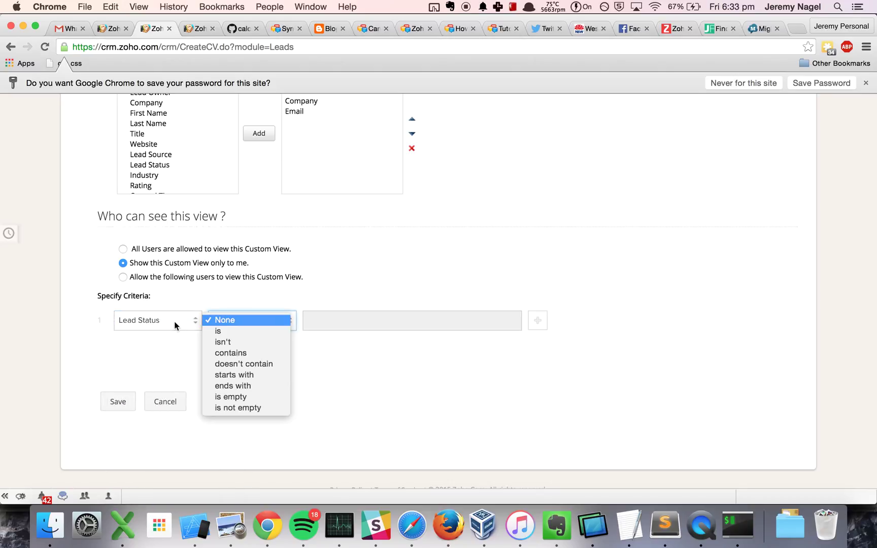
left_click(220, 334)
left_click(324, 326)
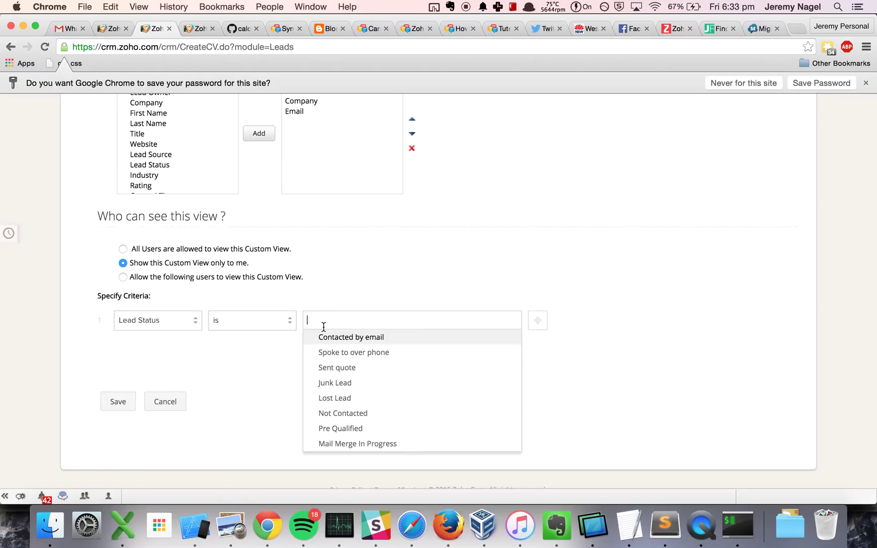
left_click(356, 443)
left_click(121, 403)
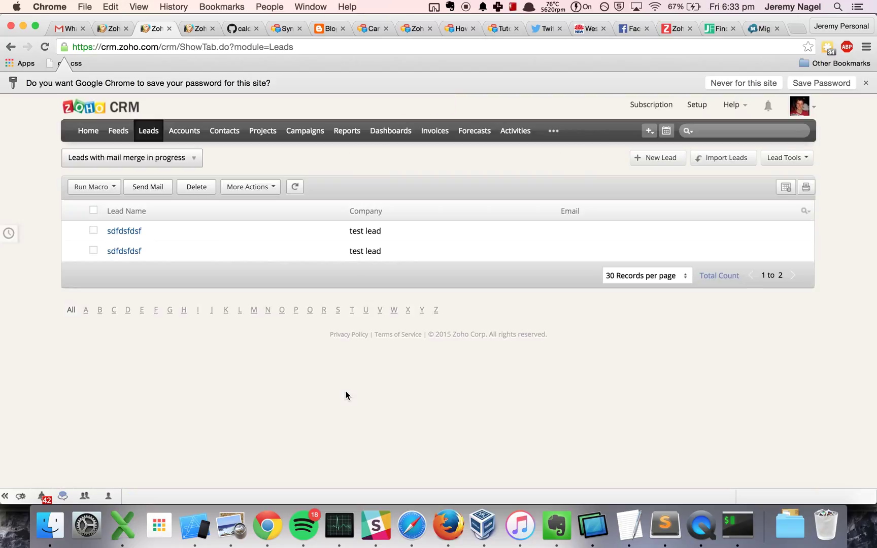
left_click(194, 32)
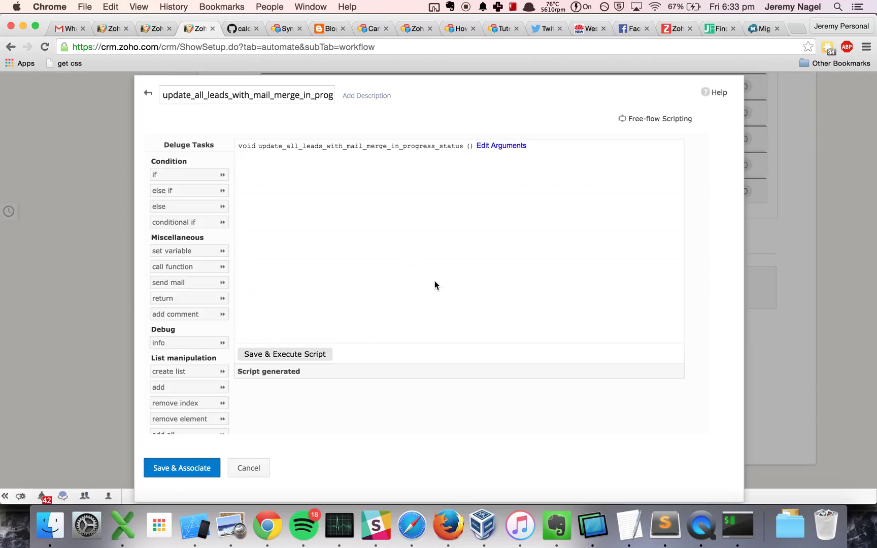
Step: In free-flow scripting, fetch records into leads_with_mail_merge_in_progr… using the copied view name
left_click(636, 122)
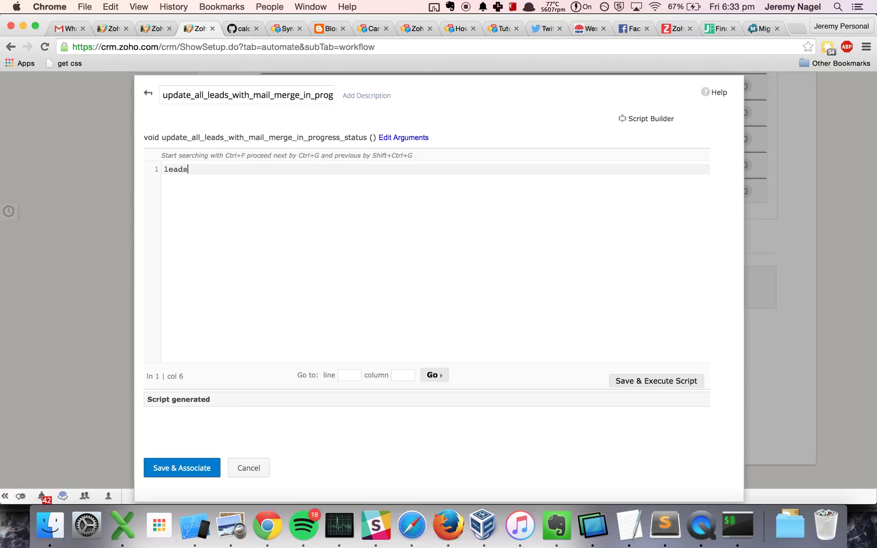
type("leads_with_mail_+")
key("BackSpace")
type("merge_in_p")
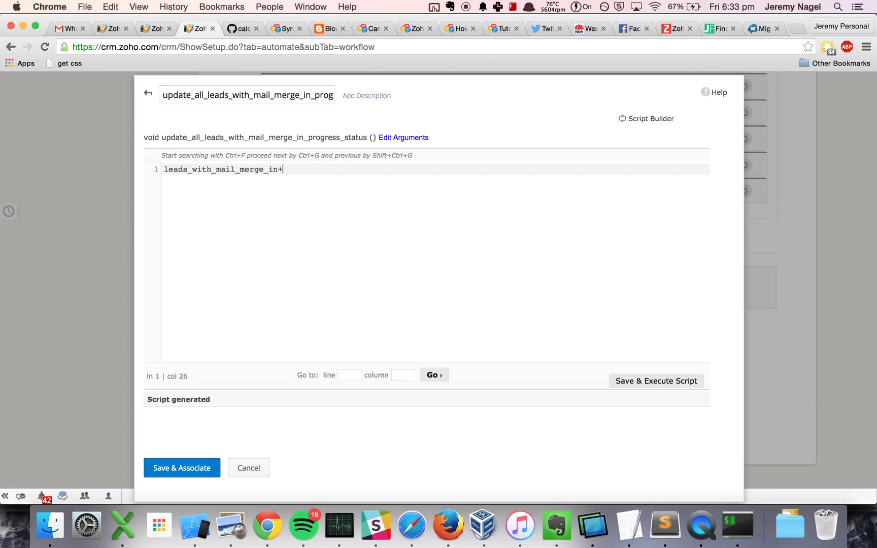
type("rogress = zoho.crm.getRecords(\"Leads")
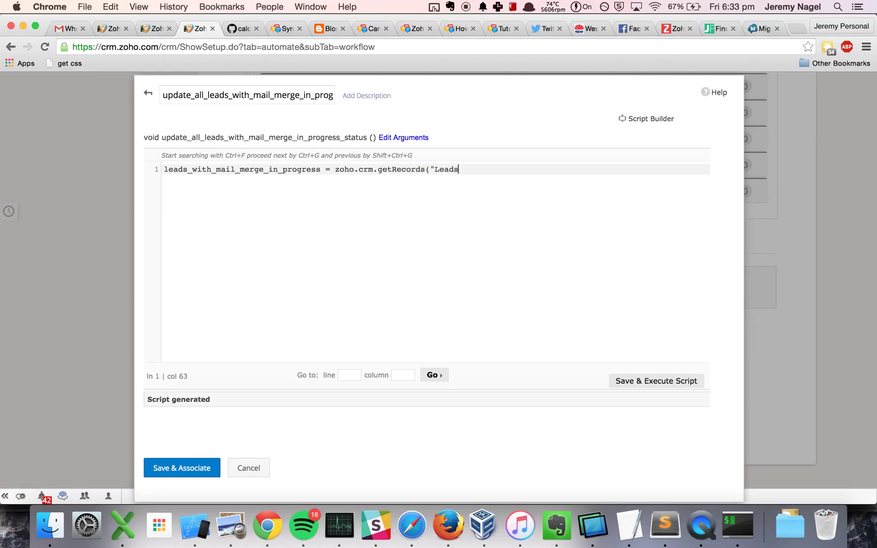
left_click(157, 28)
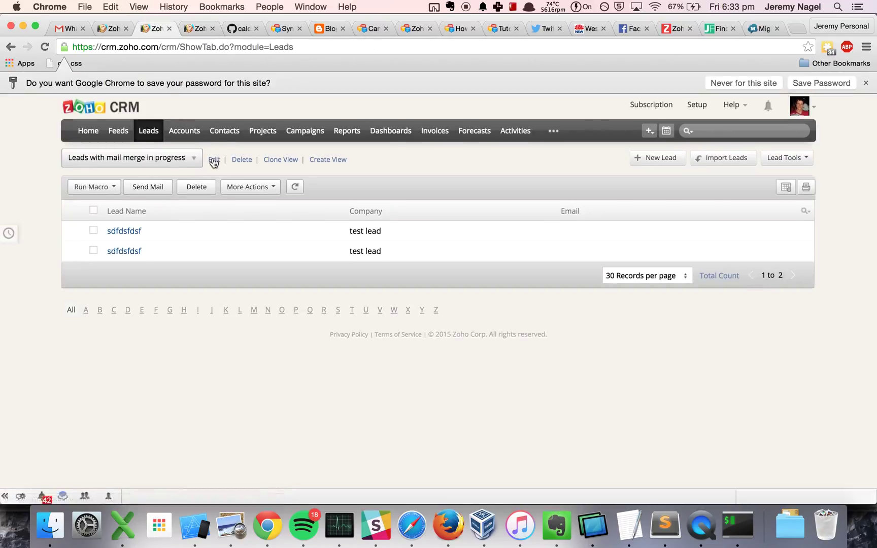
left_click(236, 161)
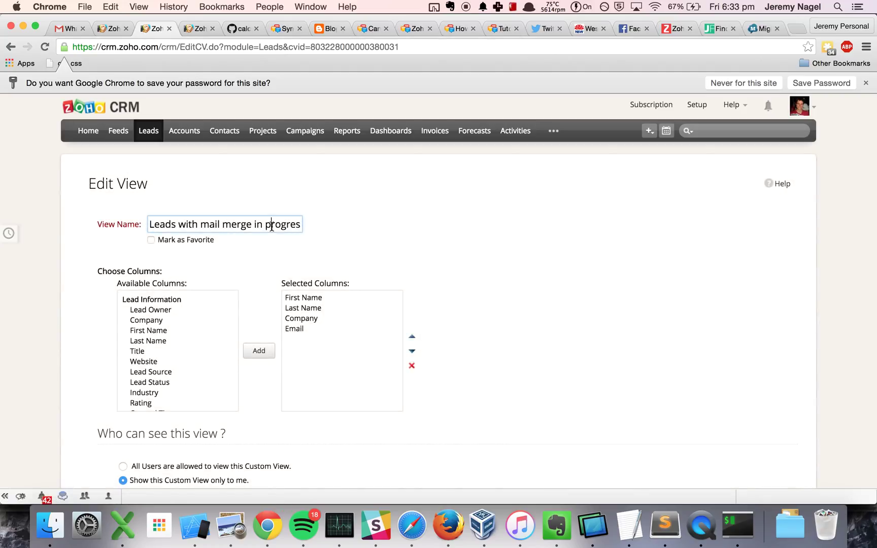
triple_click(272, 227)
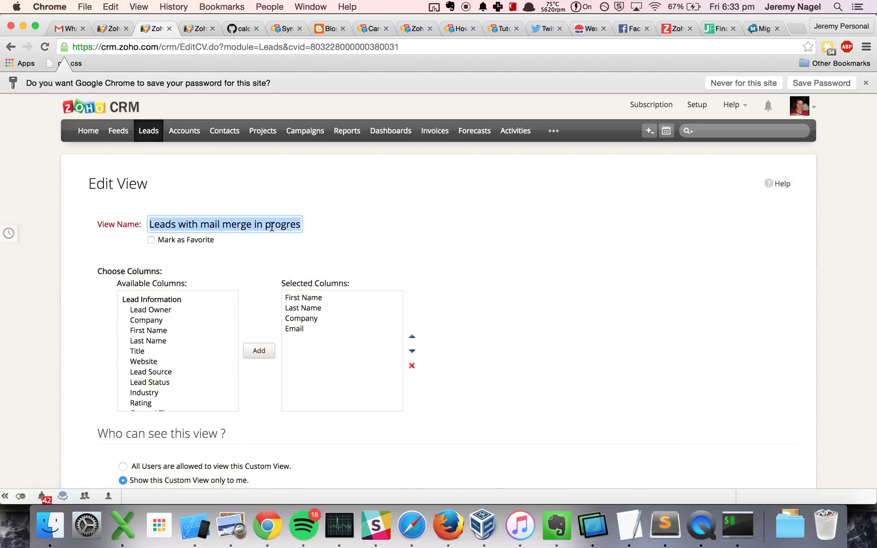
left_click(194, 33)
type("Leads with mail merge in progress")
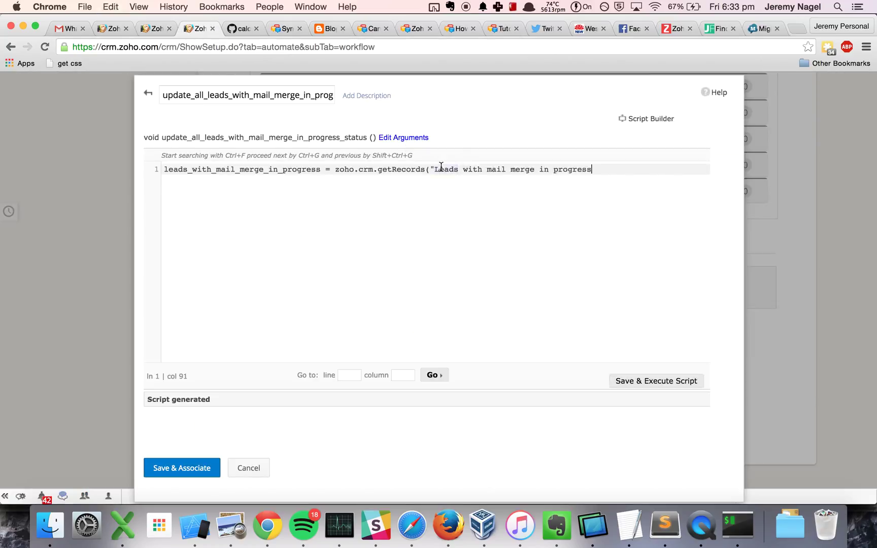
key("Return")
key("Return")
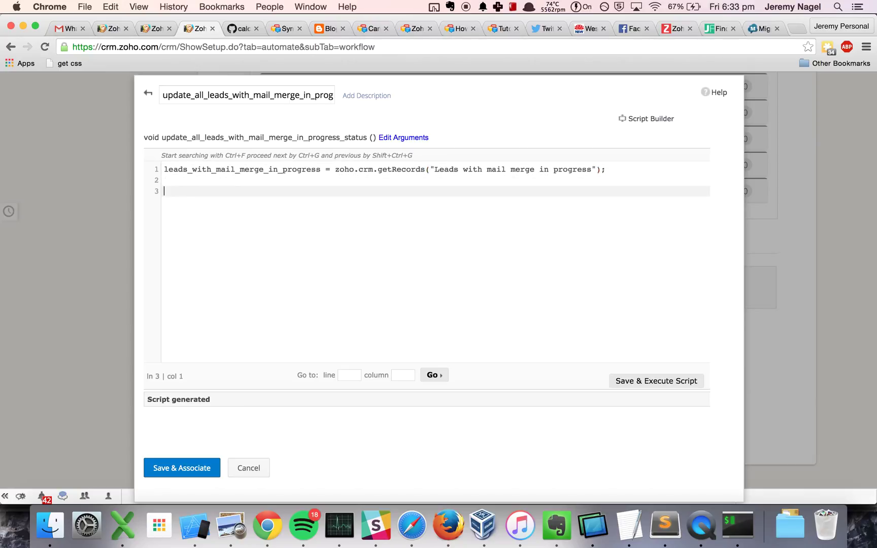
Step: Open a for each loop over that records variable
type("for each lead in la")
left_click(299, 177)
double_click(298, 171)
key("super+c")
left_click(267, 186)
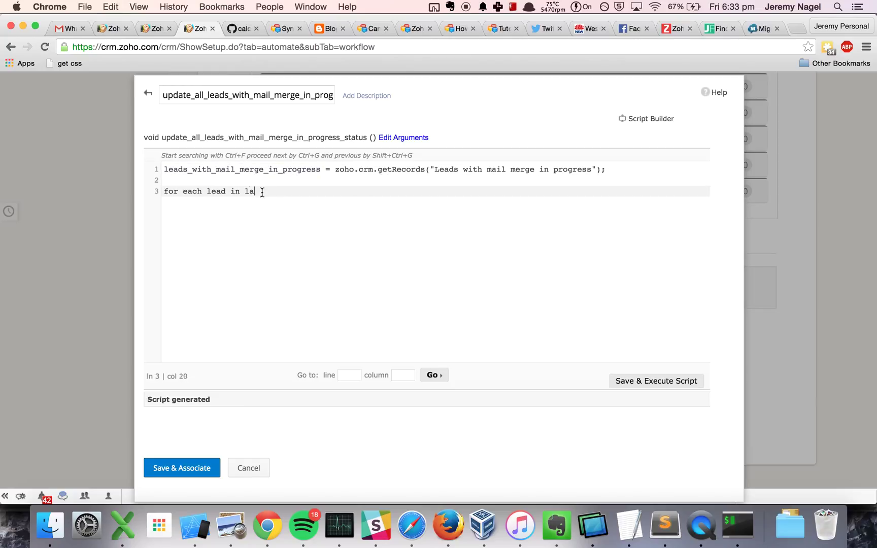
key("BackSpace")
key("BackSpace")
key("BackSpace")
key("super+v")
type("{")
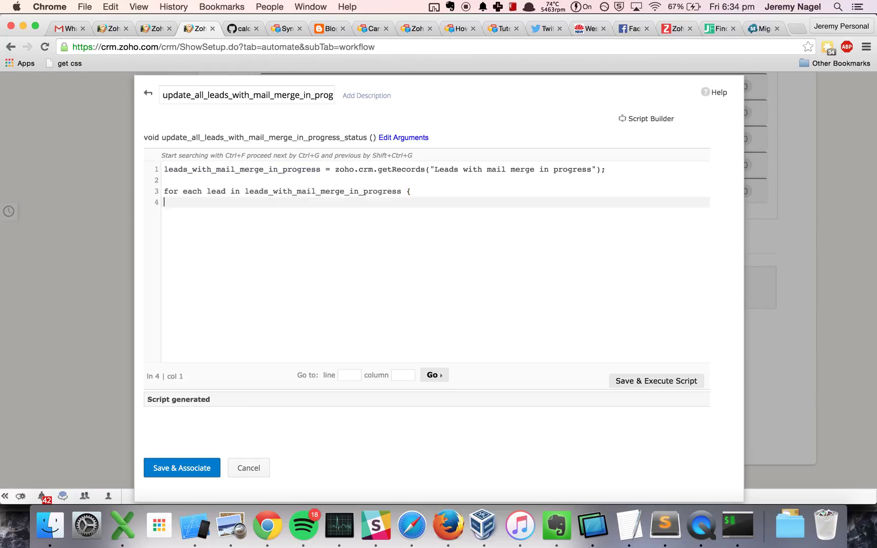
key("Return")
left_click(162, 30)
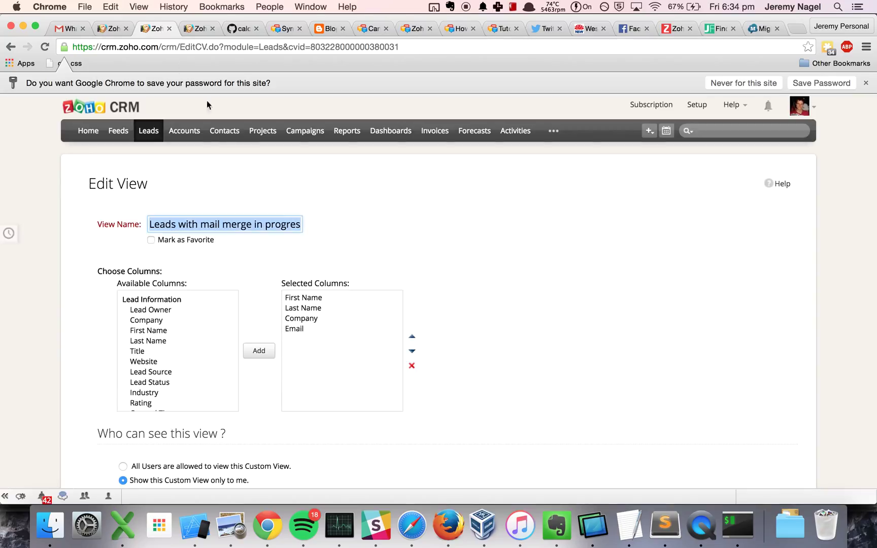
Step: Open Leads in the other tab and begin typing the "Lead Status" key in the script
left_click(109, 29)
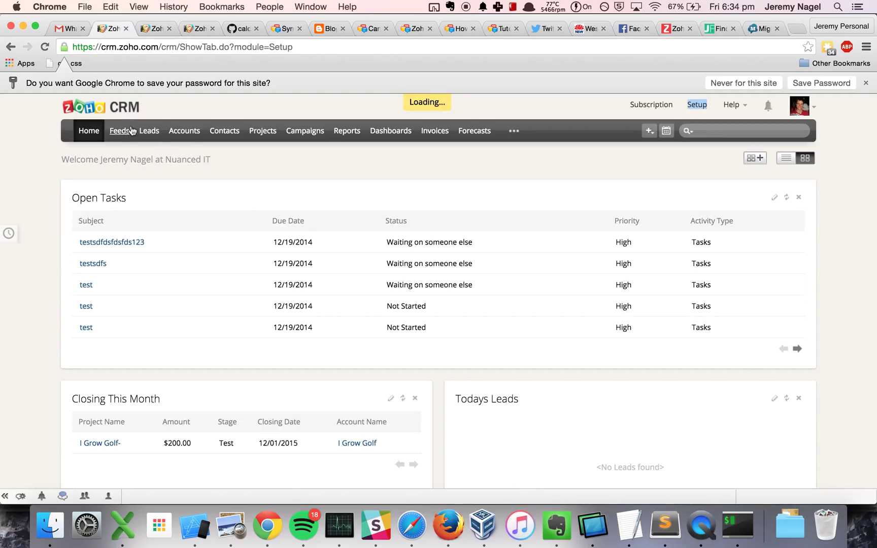
left_click(148, 131)
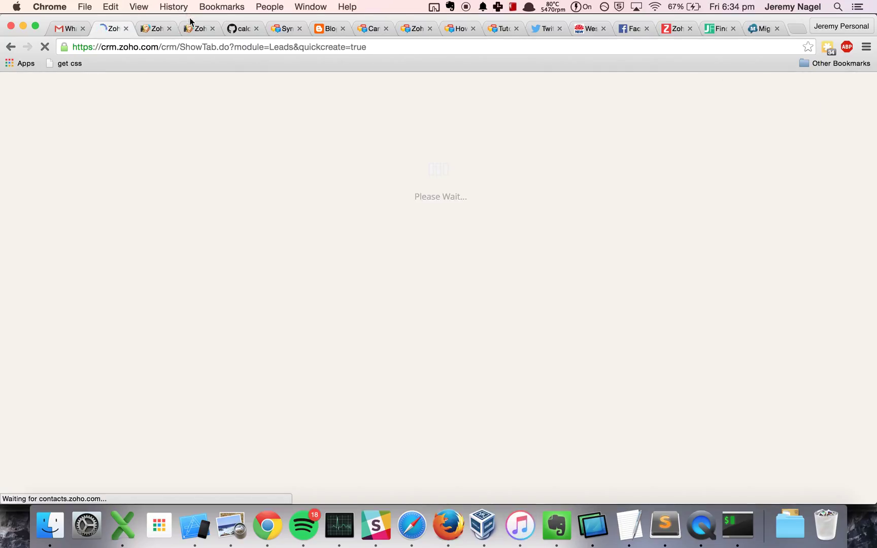
left_click(195, 28)
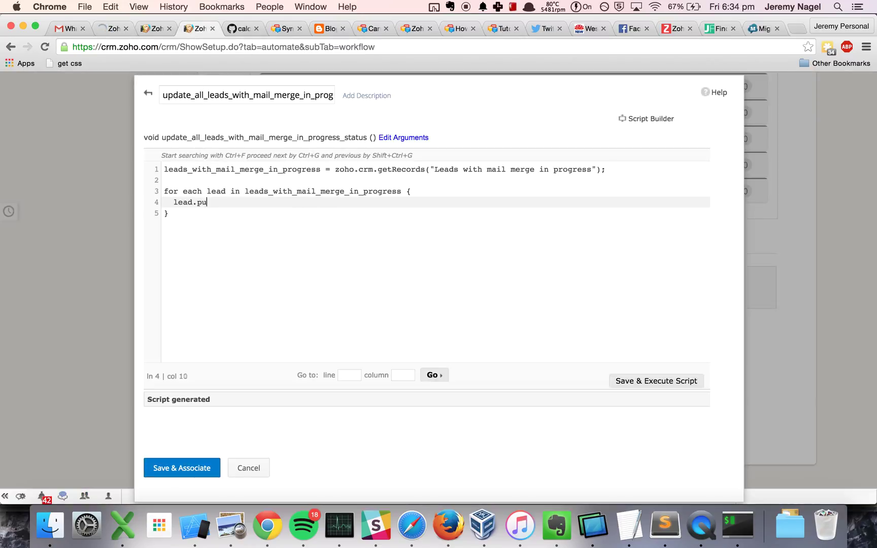
type("\"Lead Status\",")
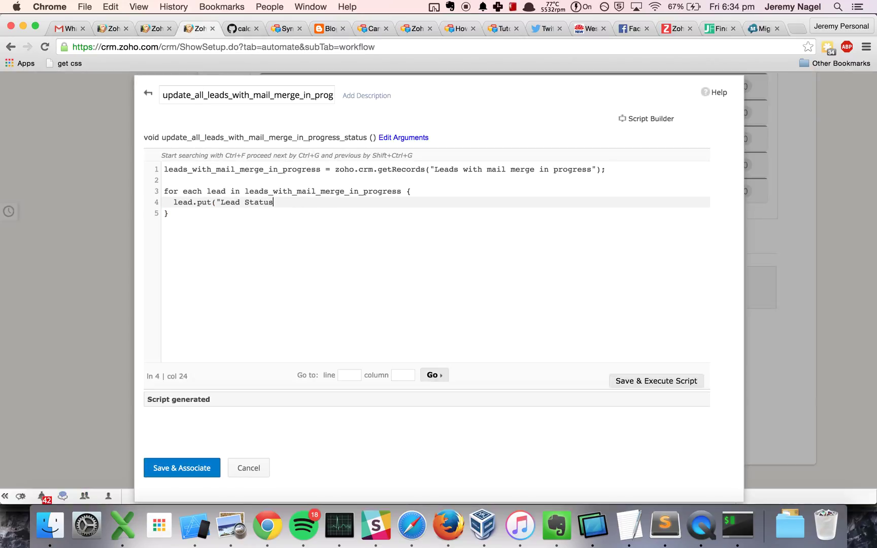
Step: Check the Lead Status options on the first sdfdsfdsf test lead, then return to the script
left_click(112, 29)
left_click(129, 209)
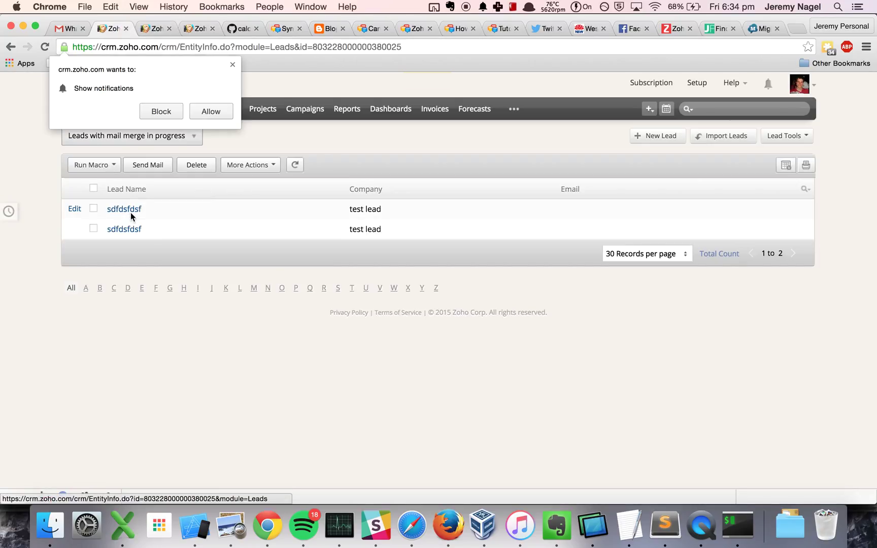
mouse_move(577, 395)
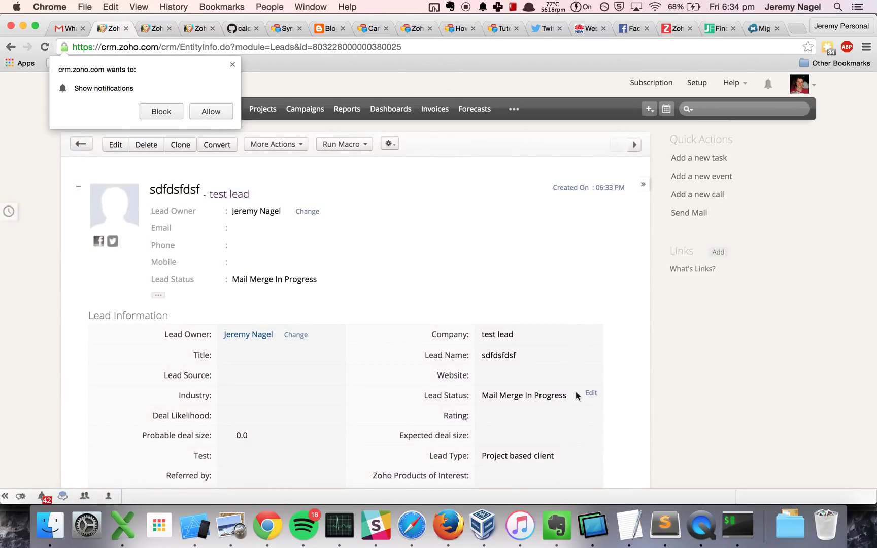
left_click(592, 395)
left_click(545, 400)
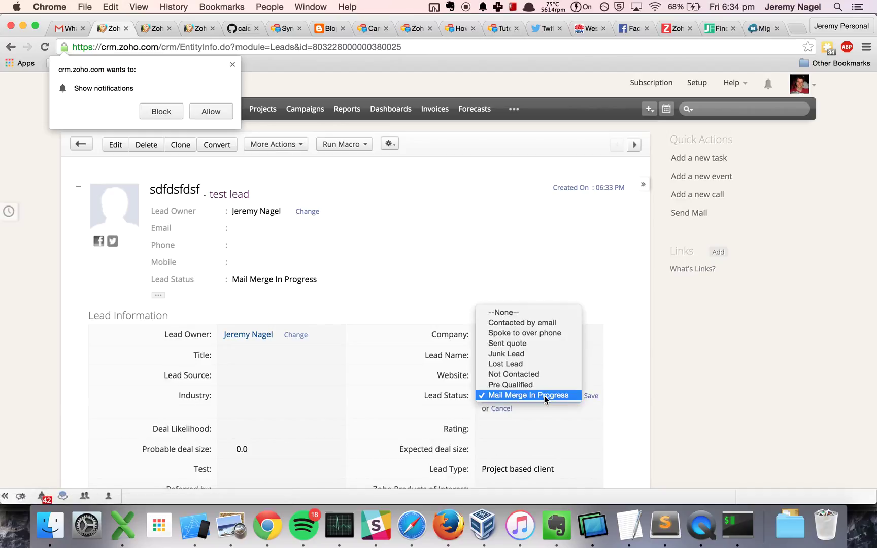
left_click(200, 31)
left_click(201, 30)
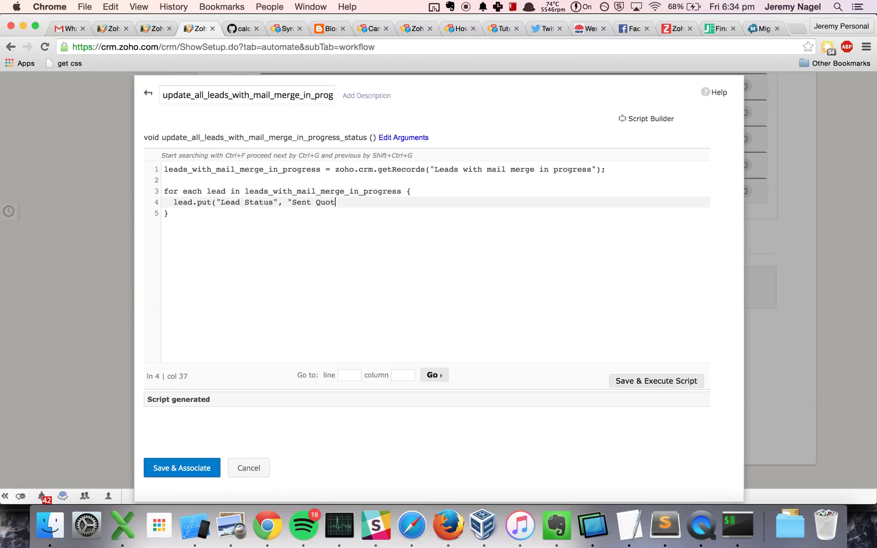
Step: Add a zoho.crm.updateRecord line and an info line logging the update response
key("Return")
key("Return")
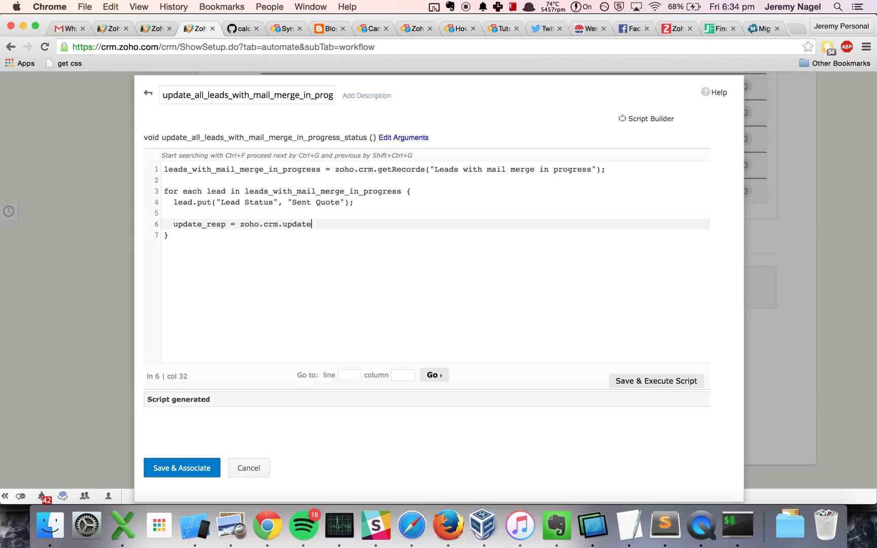
type("Record(\"Leads\", lead.get(\"LEADID\"), lead);")
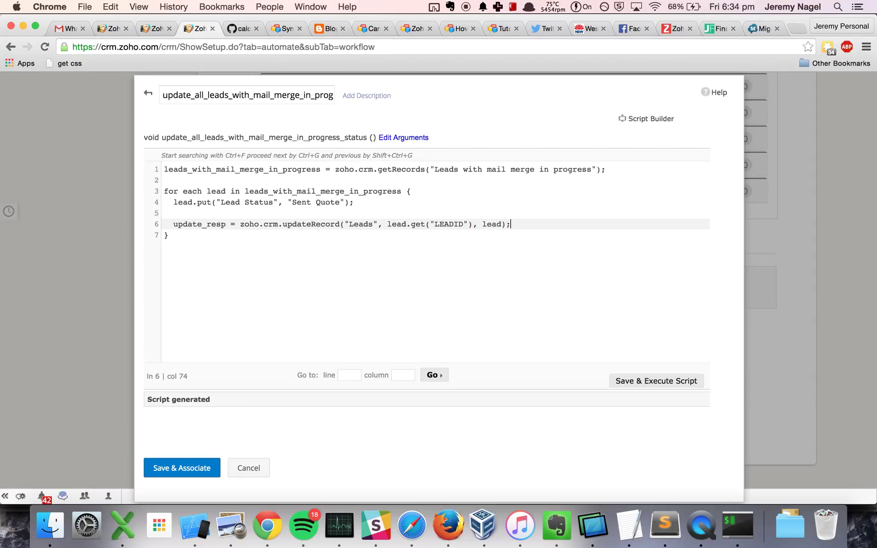
key("Return")
type("info (")
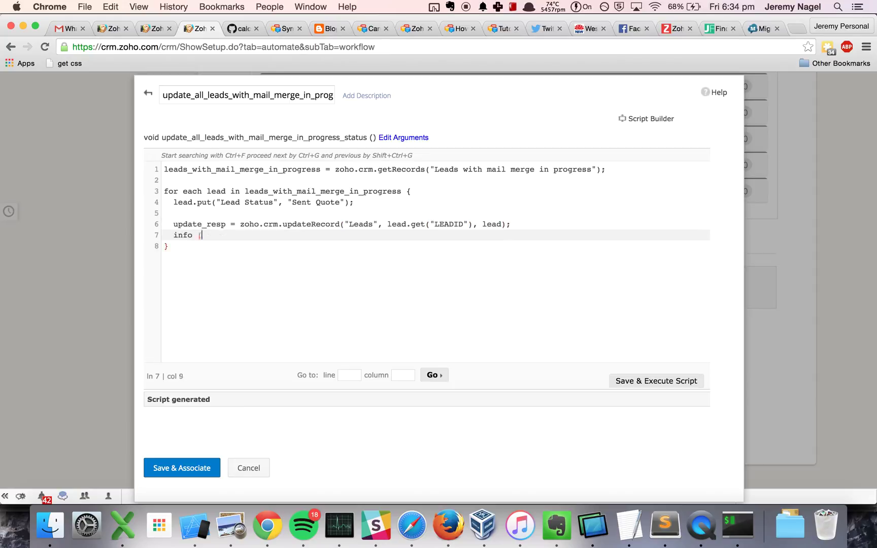
type("update_resp);")
Step: Save and execute the script, which logs two successful lead record updates
left_click(249, 296)
left_click(634, 382)
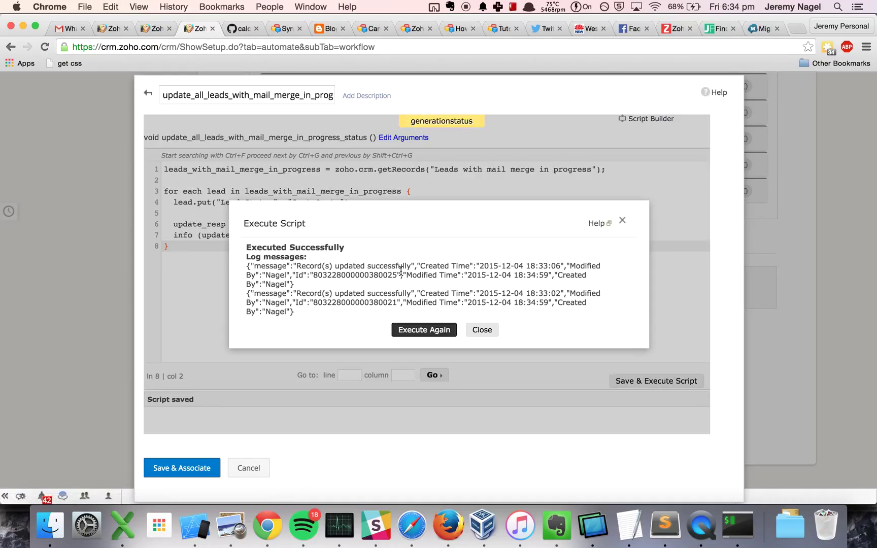
left_click(148, 31)
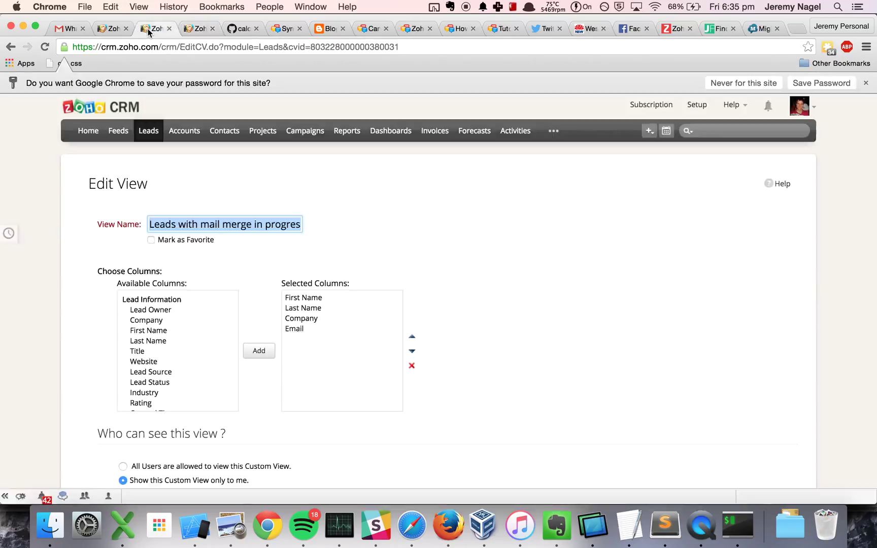
Step: Reload the test lead to confirm Lead Status Sent Quote, and check the mail-merge view is empty
left_click(105, 30)
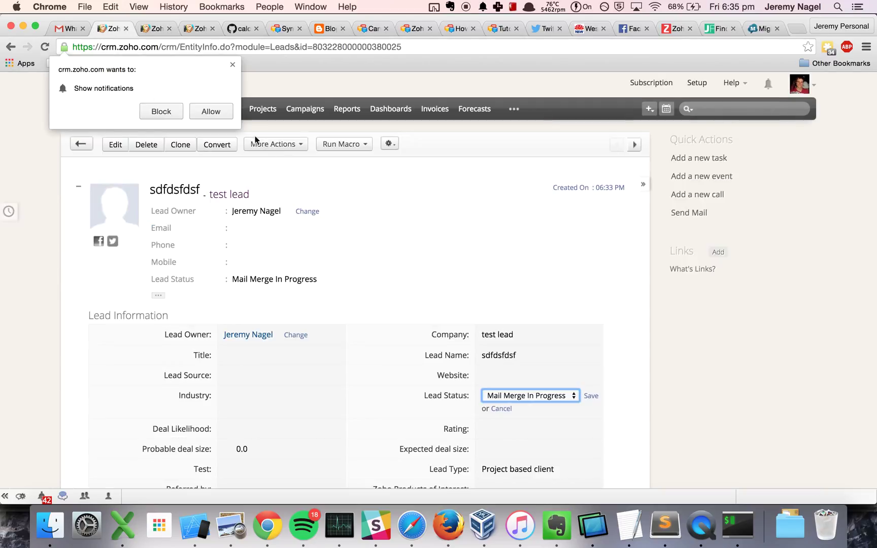
left_click(44, 46)
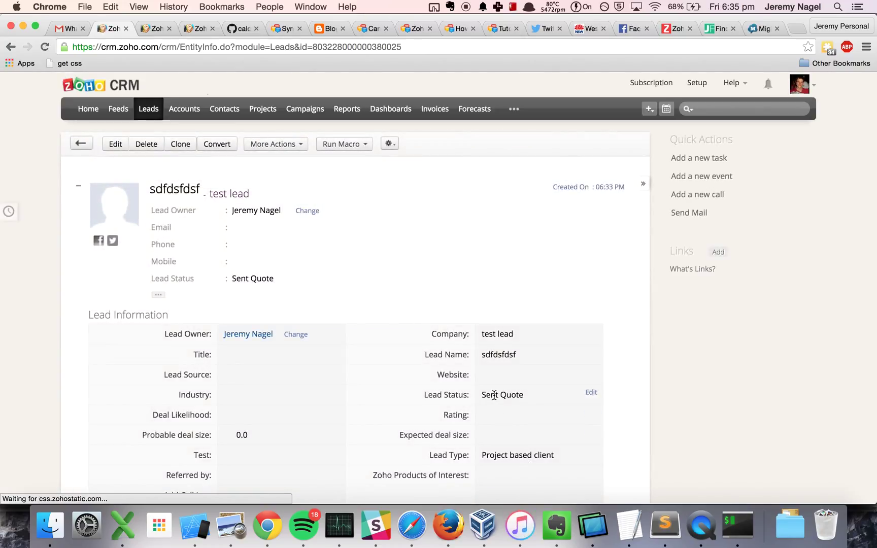
left_click(147, 111)
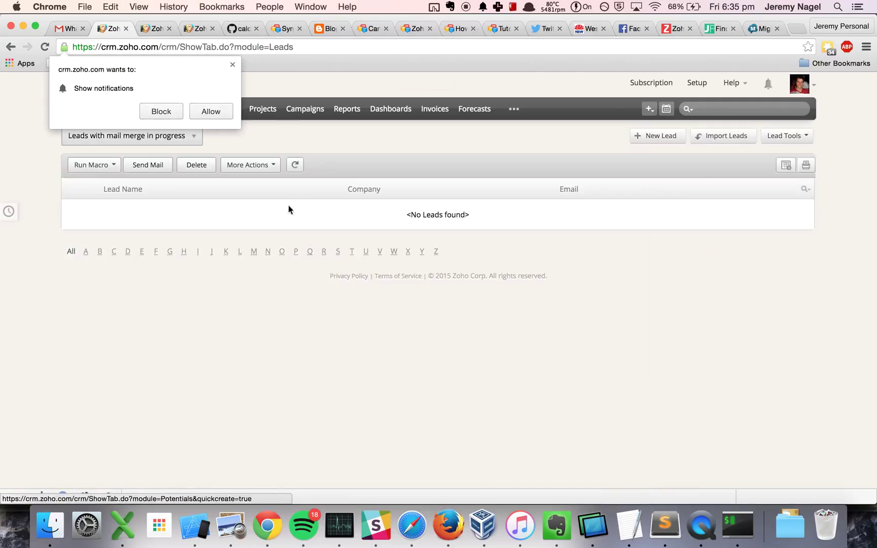
left_click(233, 65)
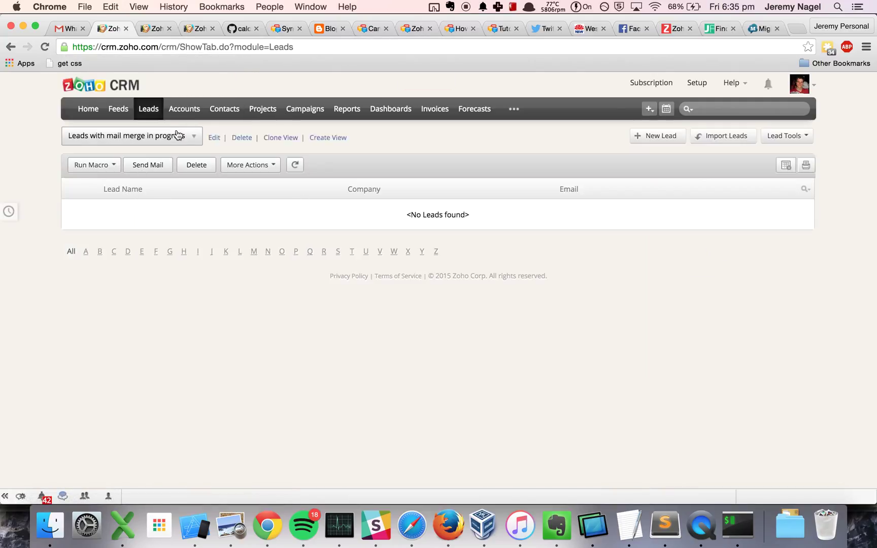
left_click(197, 29)
Step: Close the run results, associate the function with the workflow rule, and save the rule
left_click(481, 331)
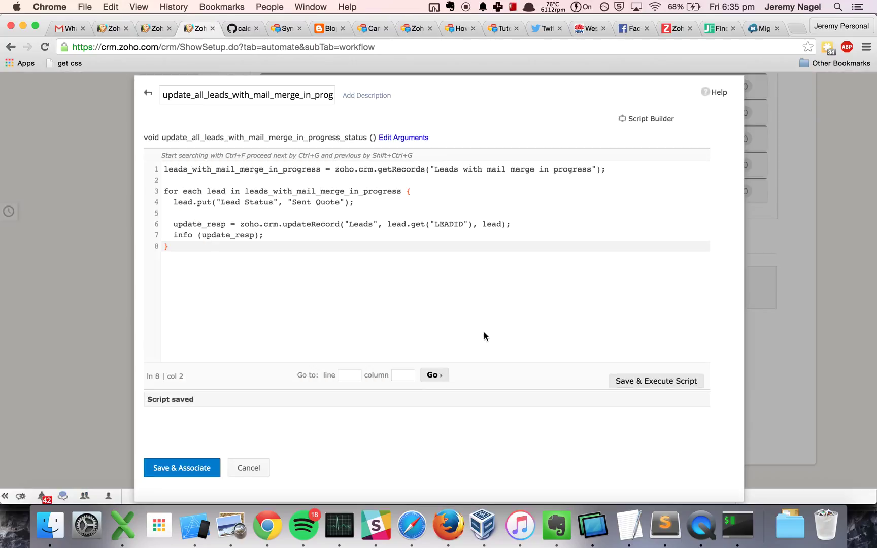
left_click(194, 460)
left_click(465, 429)
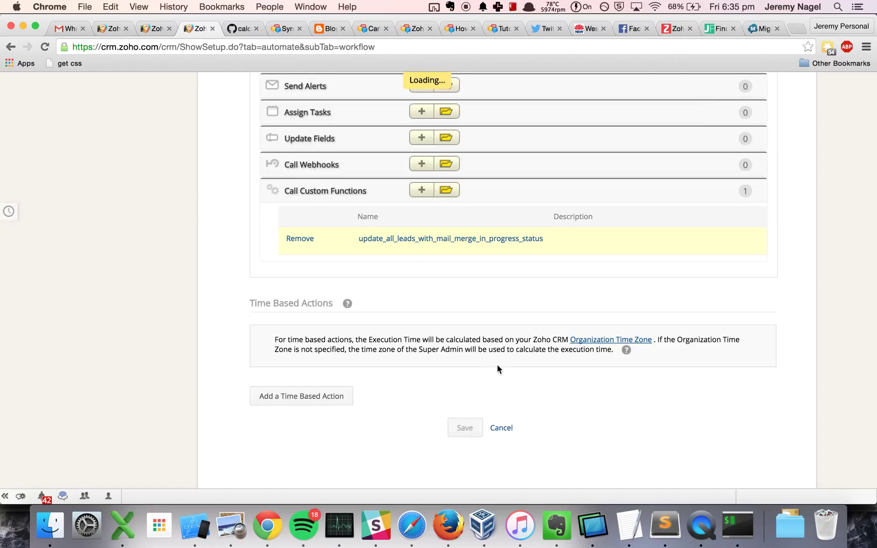
scroll(497, 364, "up", 6)
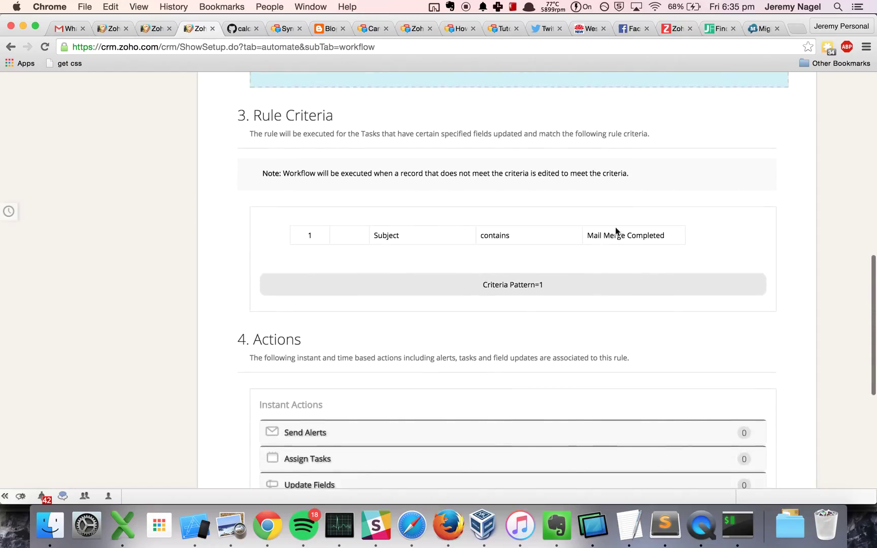
Step: Change the test task's subject to 'Mail Merge Completed', copied from the rule criteria, and save
left_click_drag(588, 236, 675, 235)
key("super+c")
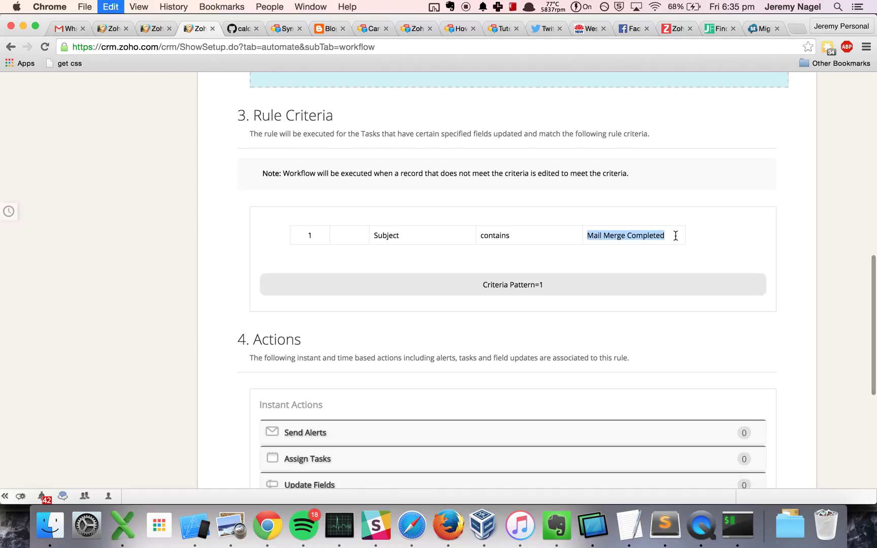
left_click(165, 33)
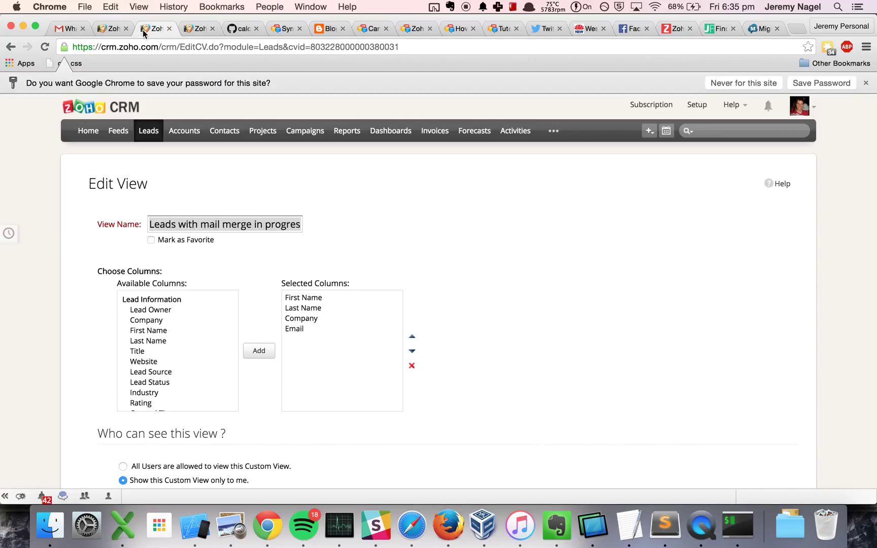
left_click(517, 138)
mouse_move(141, 233)
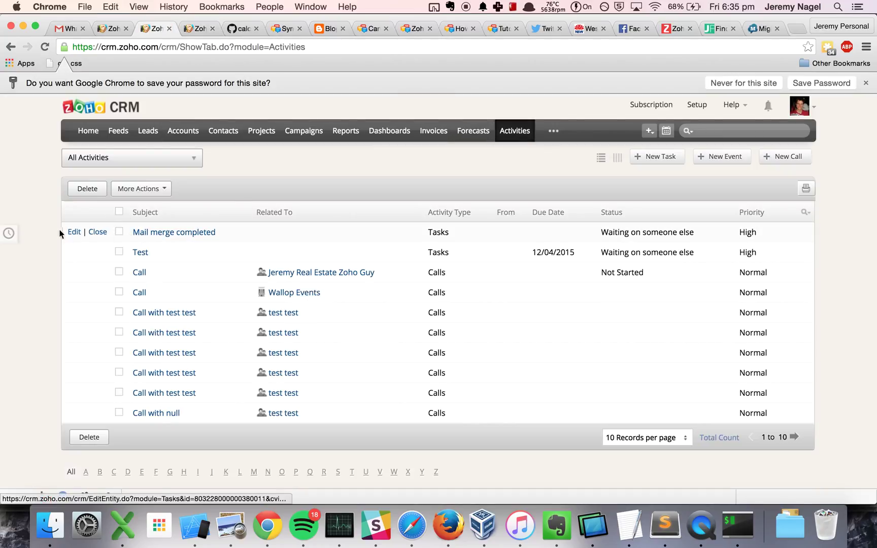
left_click(74, 233)
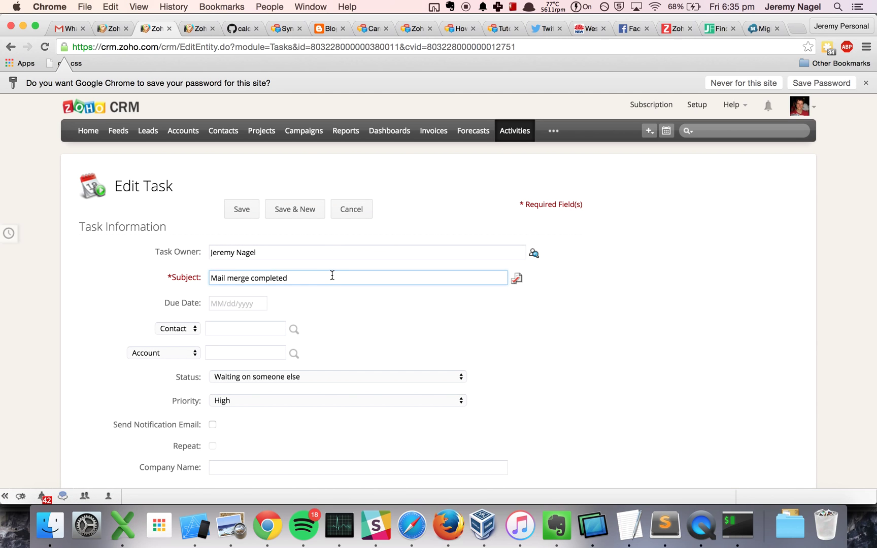
triple_click(333, 275)
key("super+v")
left_click(244, 211)
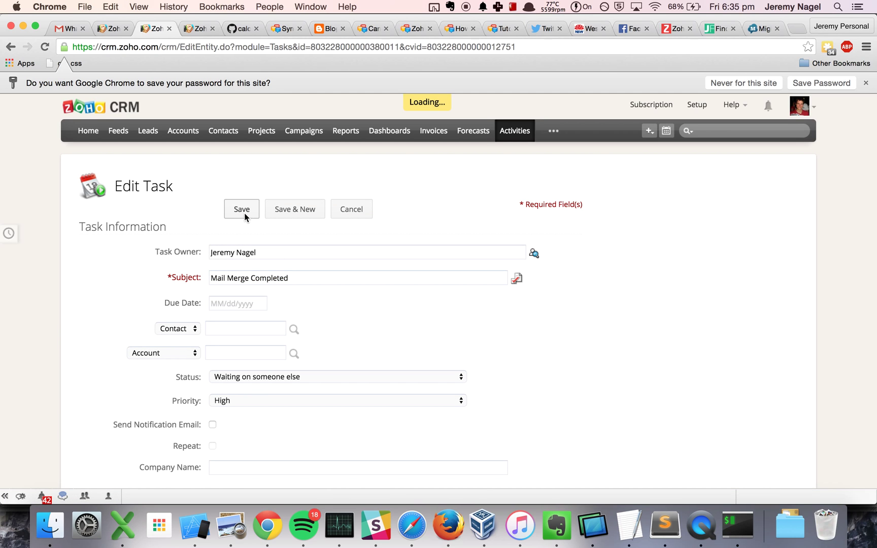
left_click(111, 30)
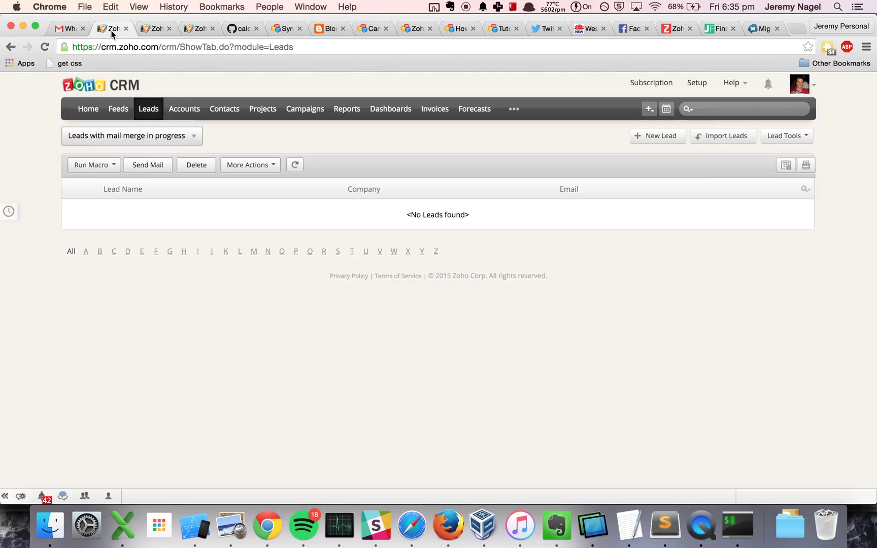
Step: Create a lead named sdfdsfds sdfdsfds with Lead Status Mail Merge In Progress
left_click(655, 136)
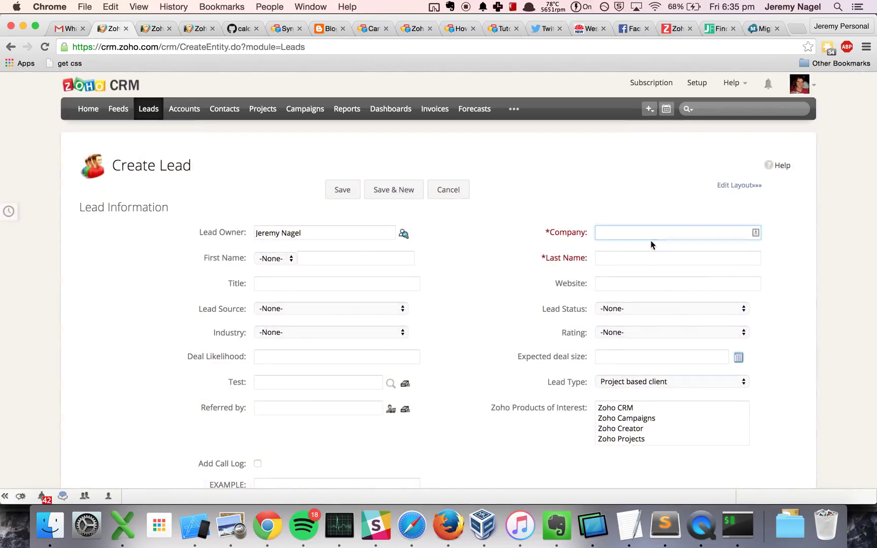
type("sdfdsfds")
left_click(645, 258)
type("sdfdsfds")
left_click(630, 308)
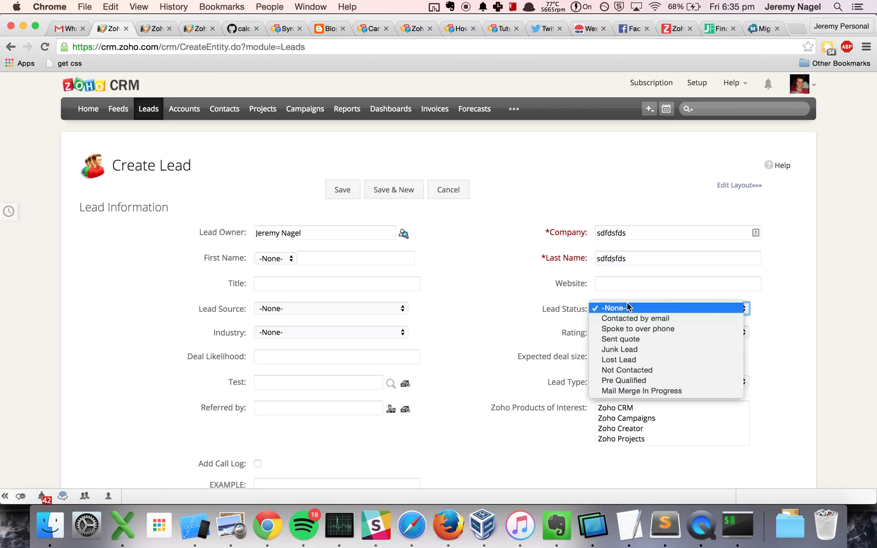
left_click(635, 390)
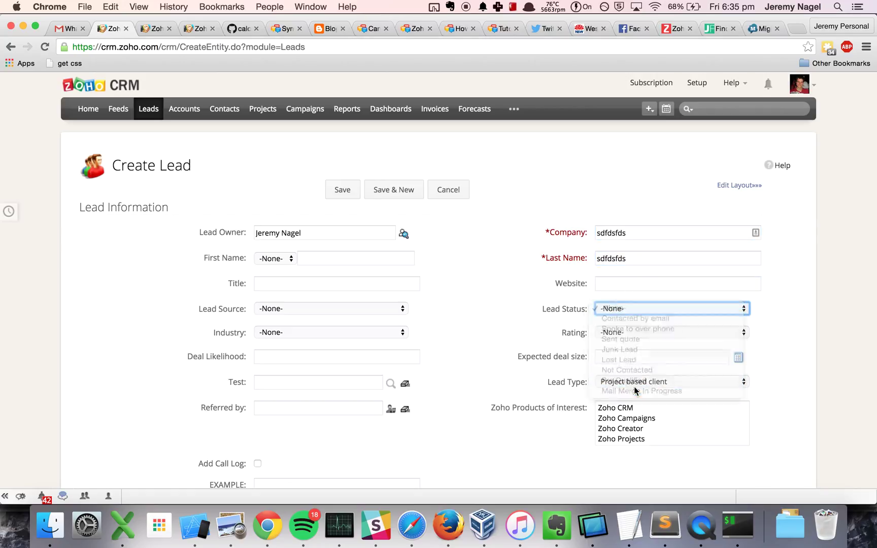
left_click(345, 190)
Step: Clone that lead twice, making three Mail Merge In Progress test leads
left_click(181, 146)
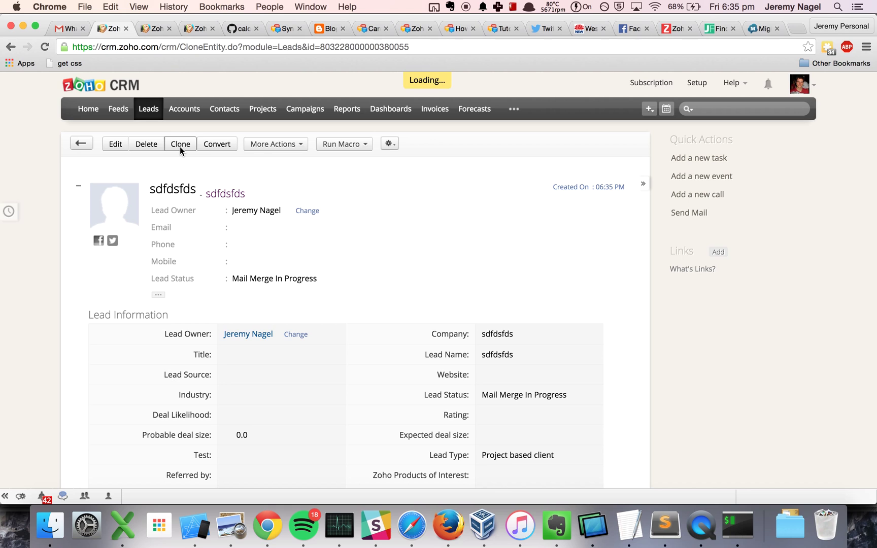
left_click(354, 196)
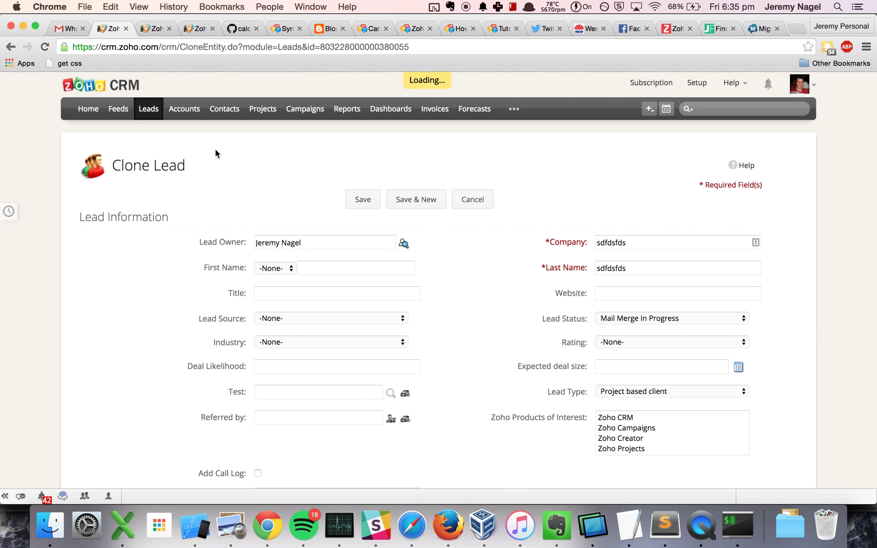
left_click(167, 146)
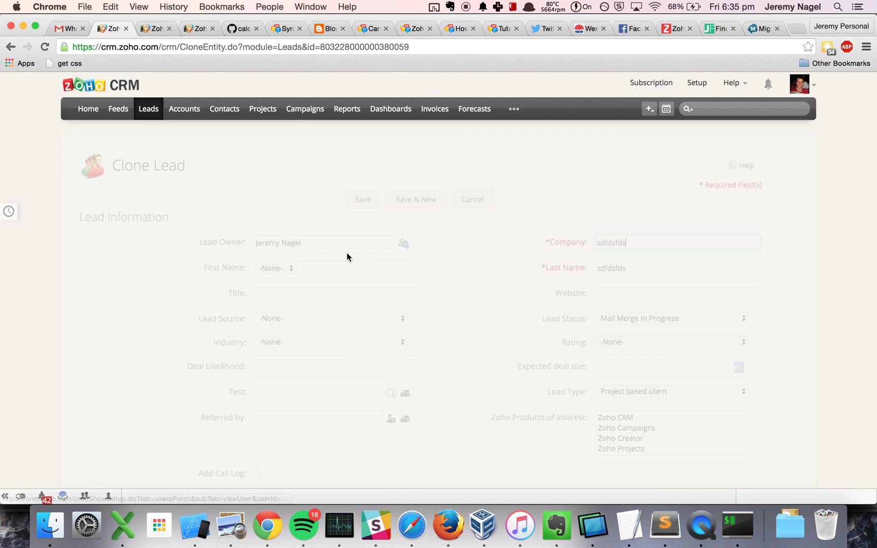
left_click(360, 199)
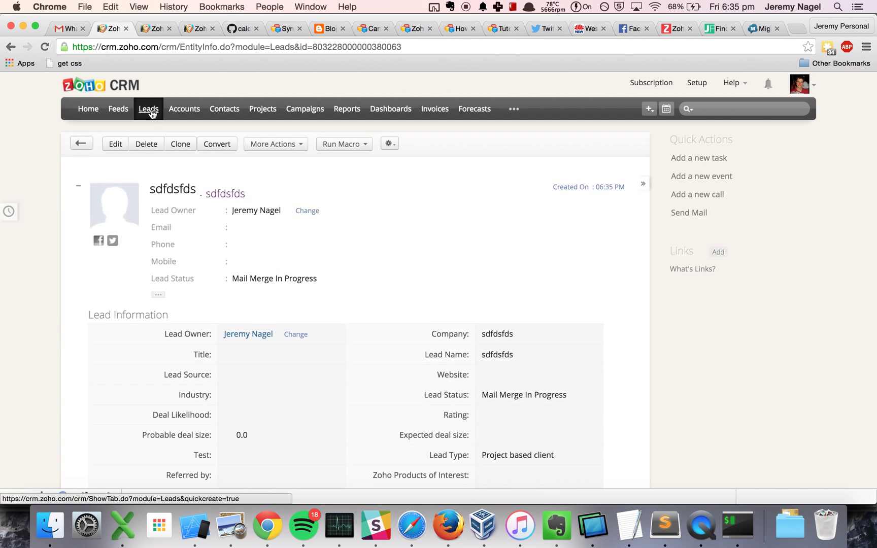
left_click(150, 110)
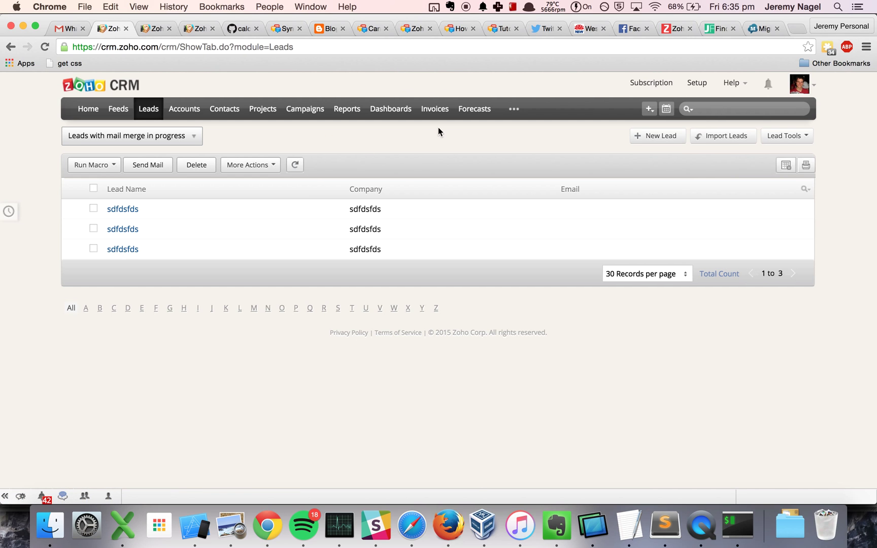
Step: Set the Mail Merge Completed task's Status to Completed
left_click(200, 29)
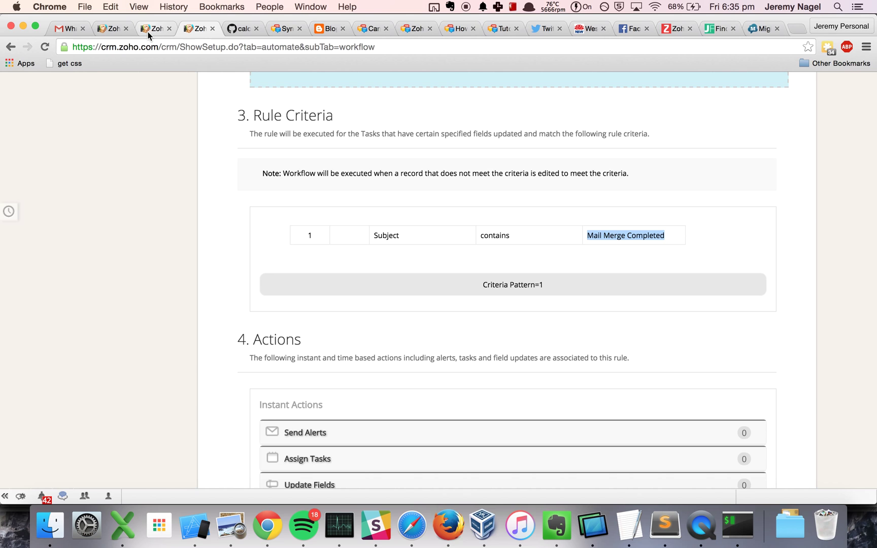
left_click(148, 31)
left_click(195, 30)
scroll(412, 337, "down", 6)
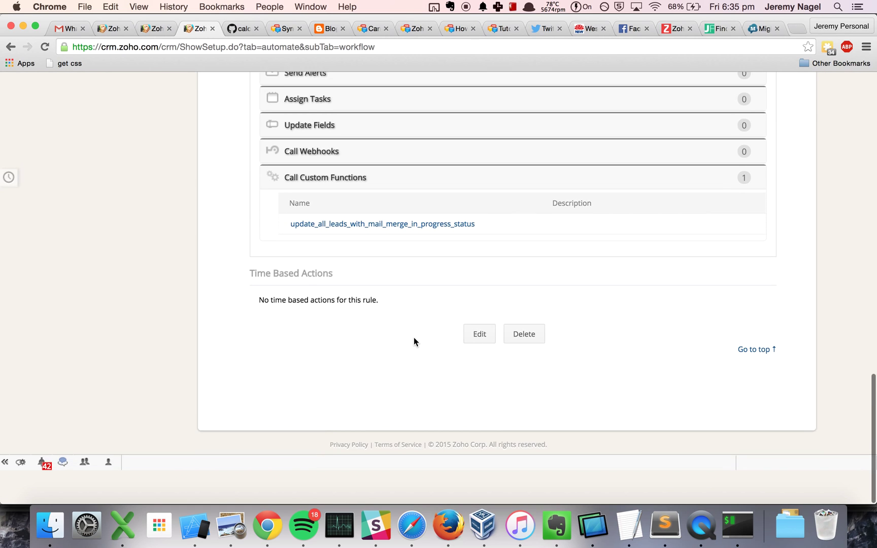
scroll(414, 337, "up", 10)
key("ctrl+shift+Tab")
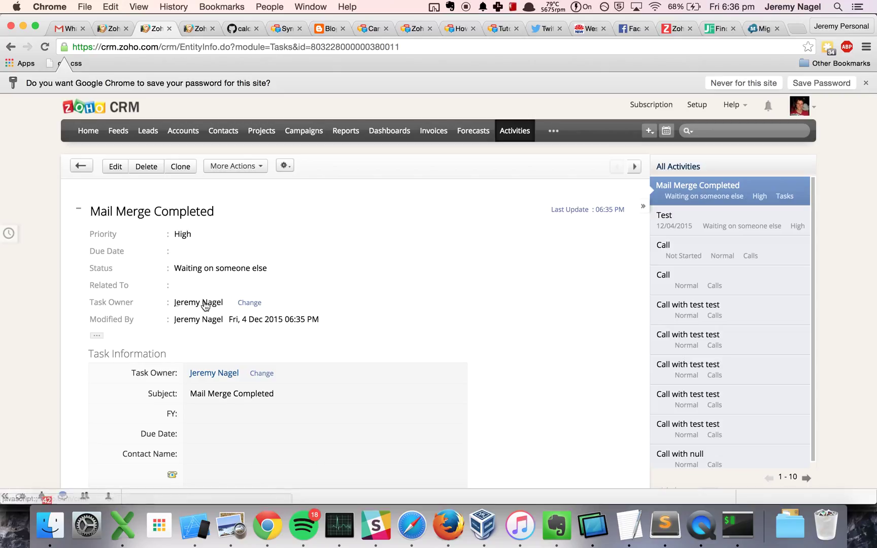
left_click(286, 270)
left_click(244, 269)
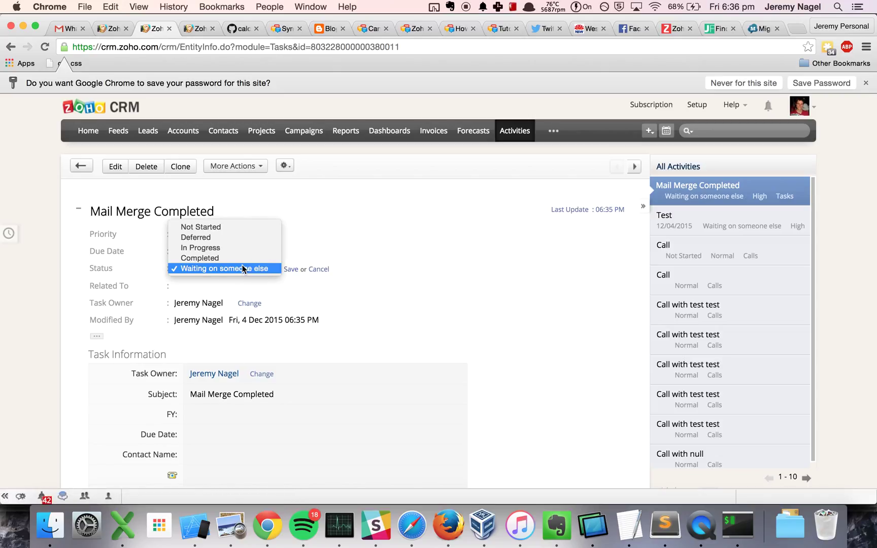
left_click(200, 258)
Step: Add a second workflow rule criterion, Status is Completed, and save the rule
key("ctrl+Tab")
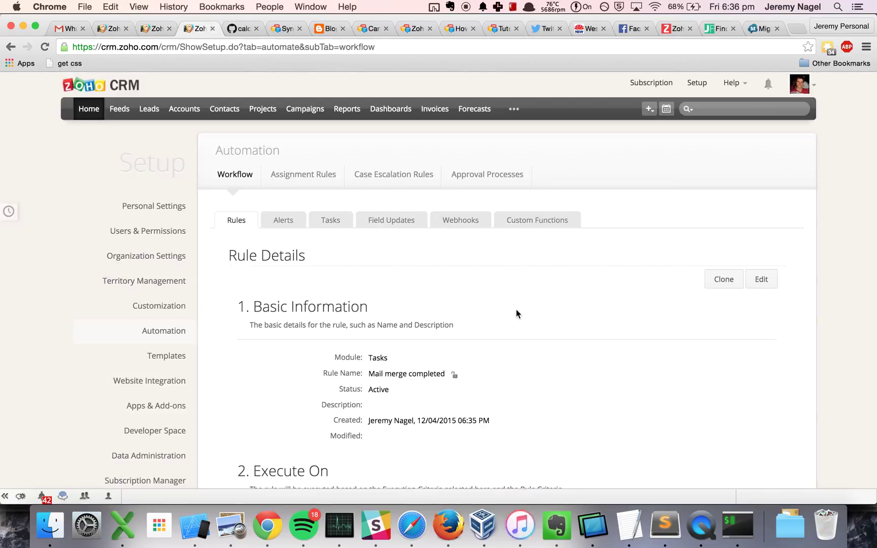
scroll(517, 314, "down", 10)
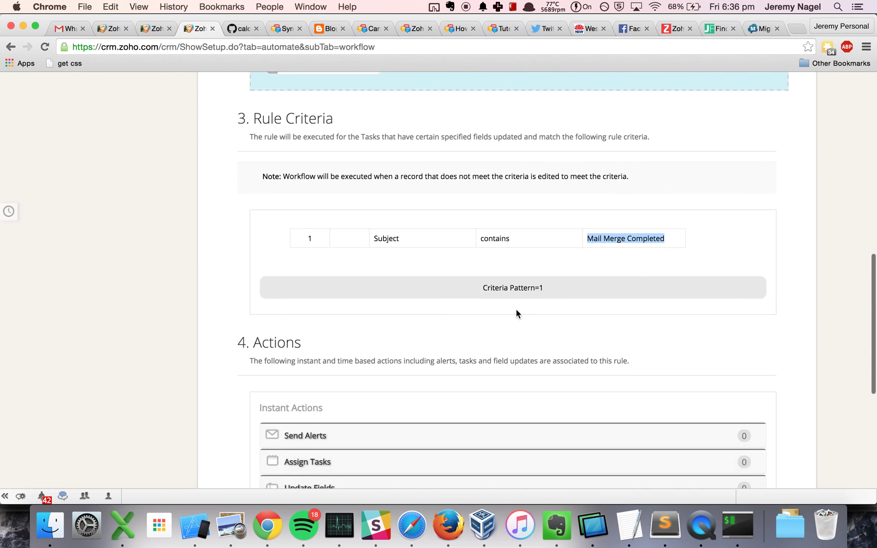
scroll(516, 313, "down", 10)
left_click(468, 365)
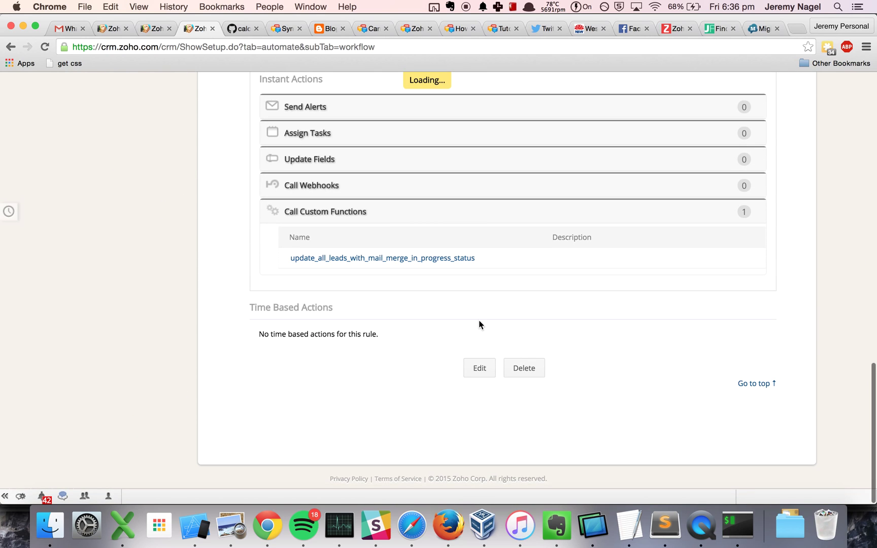
scroll(479, 319, "up", 5)
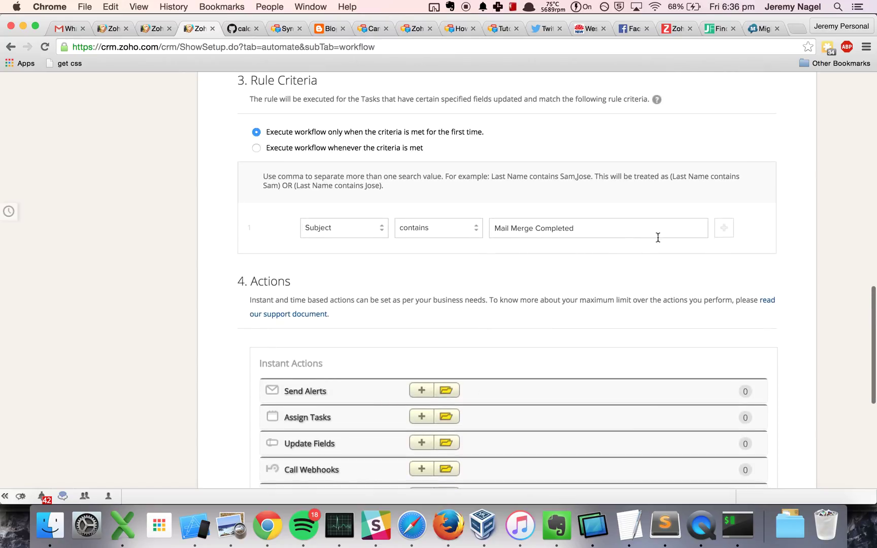
left_click(725, 228)
left_click(362, 253)
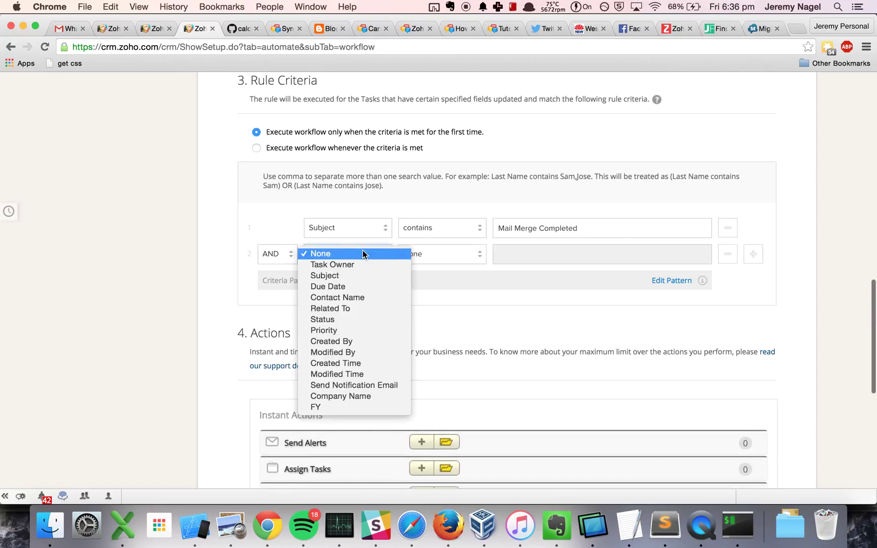
left_click(359, 320)
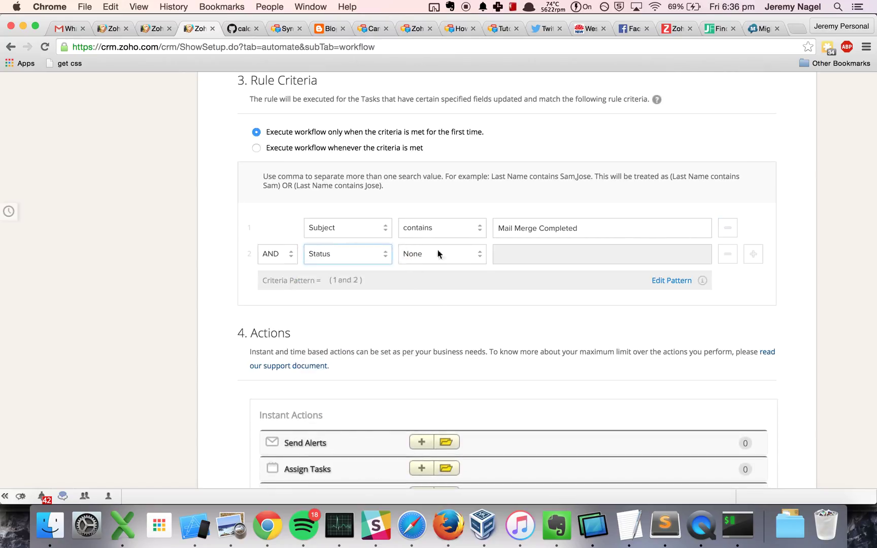
left_click(439, 253)
left_click(439, 264)
left_click(532, 253)
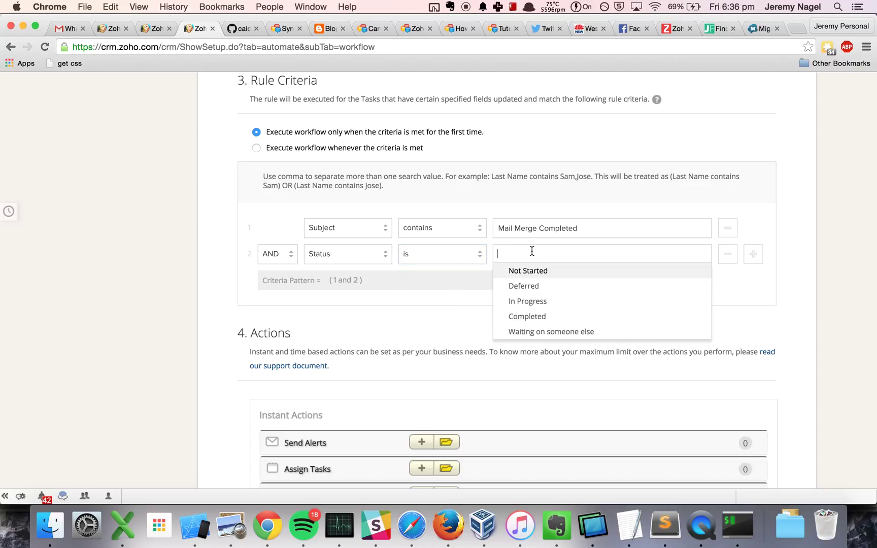
left_click(539, 317)
scroll(749, 349, "down", 10)
left_click(456, 363)
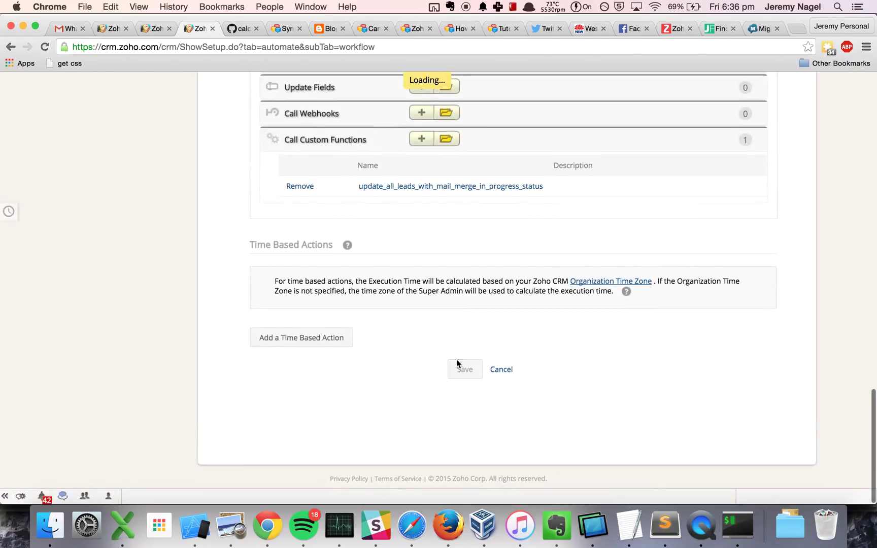
Step: Save the task's Completed status, then reload the leads view to find No Leads found
left_click(155, 32)
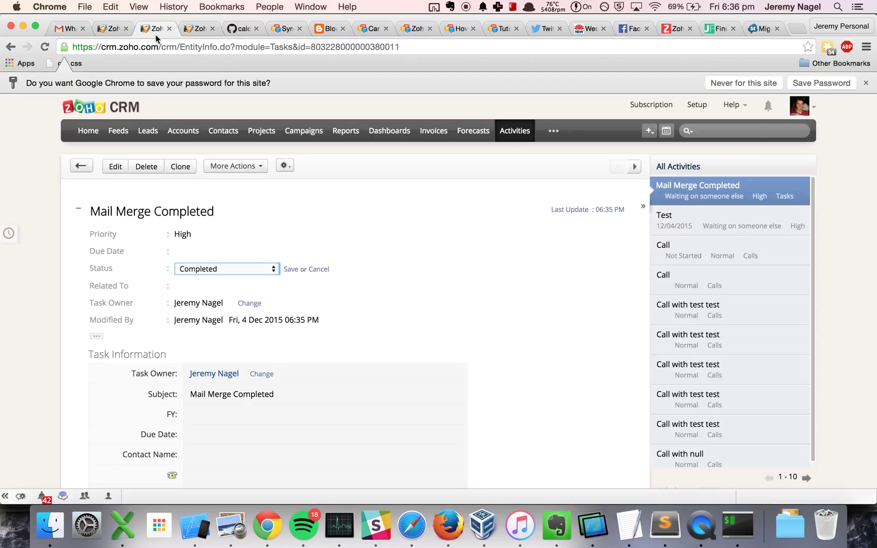
left_click(291, 269)
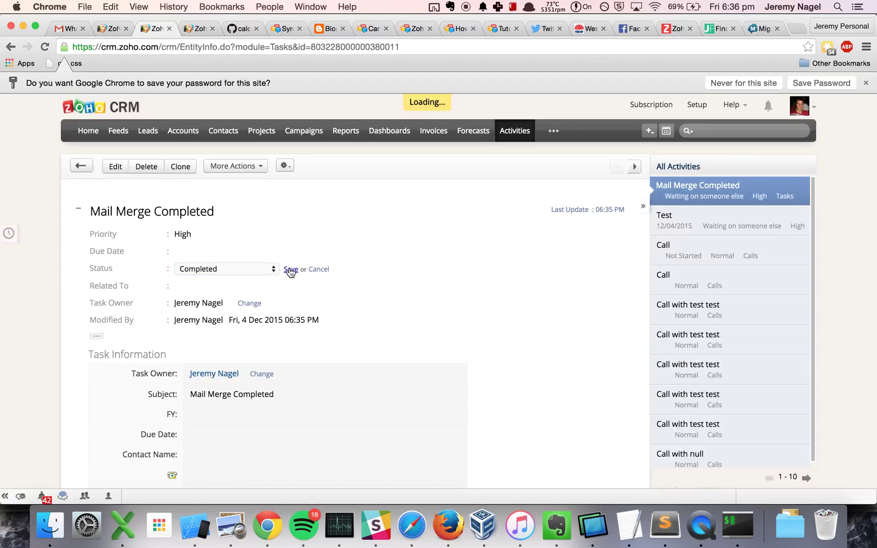
left_click(113, 29)
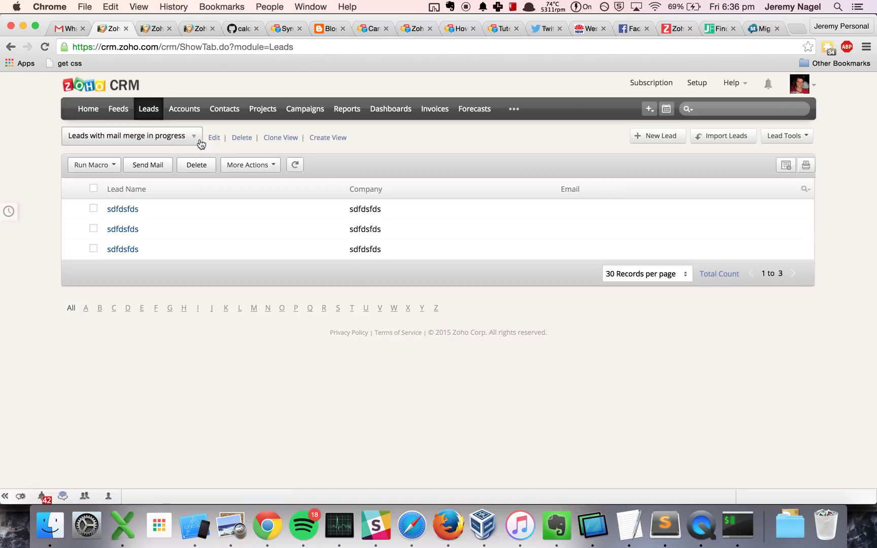
left_click(44, 47)
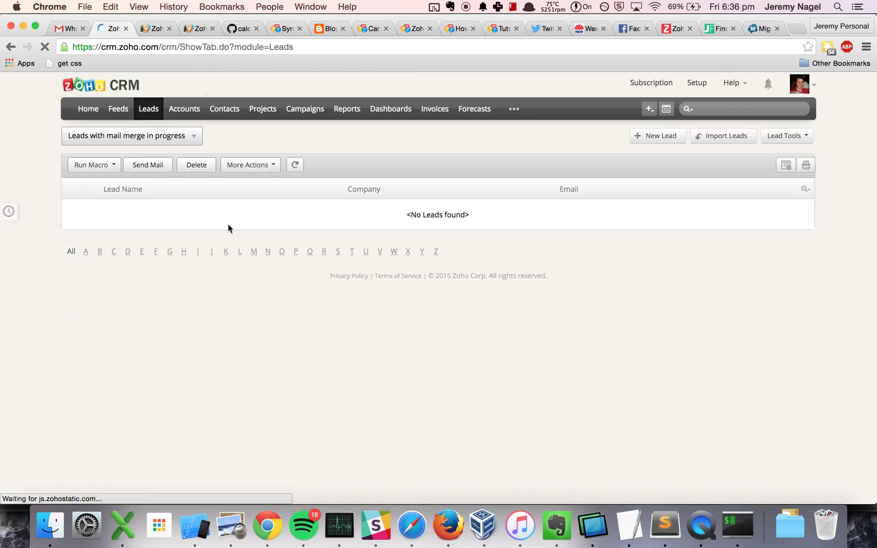
mouse_move(177, 139)
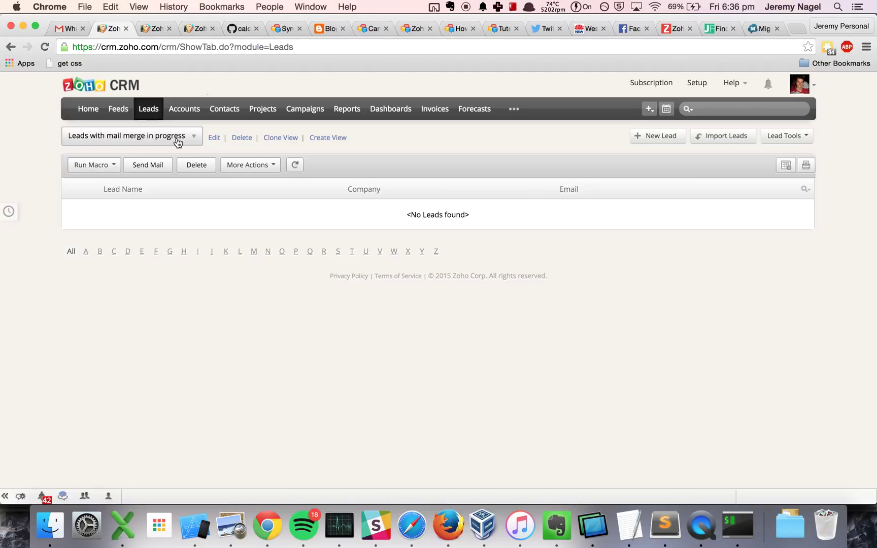
Step: Edit update_all_leads_with_mail_merge_in_progress_status in Free-flow Scripting and select all its code
left_click(151, 33)
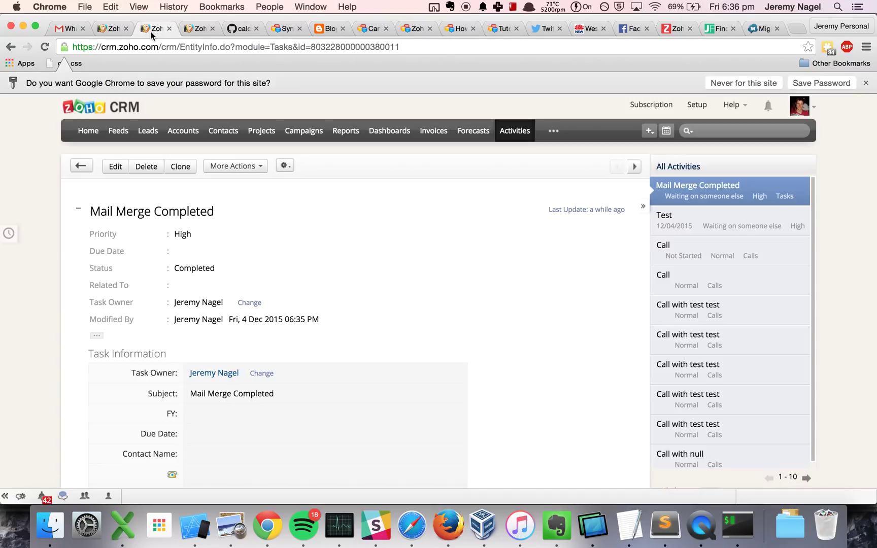
left_click(196, 29)
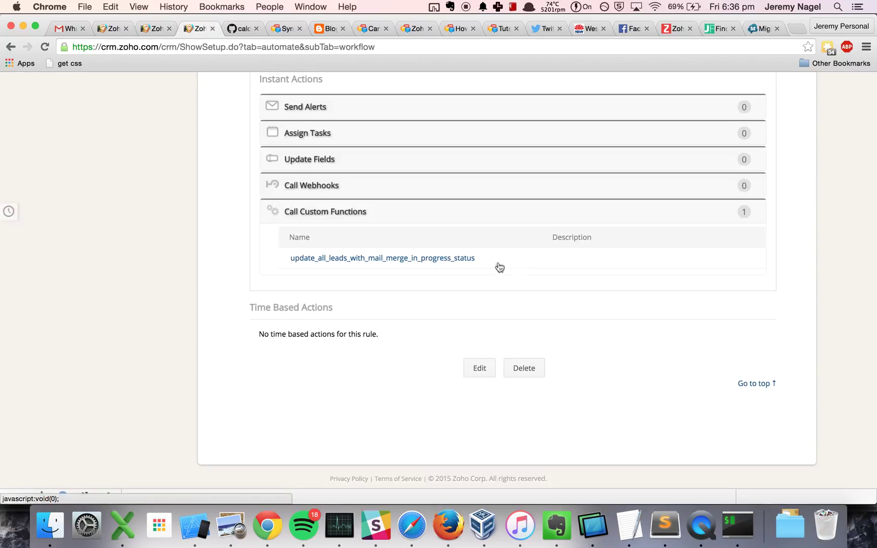
left_click(441, 259)
left_click(237, 261)
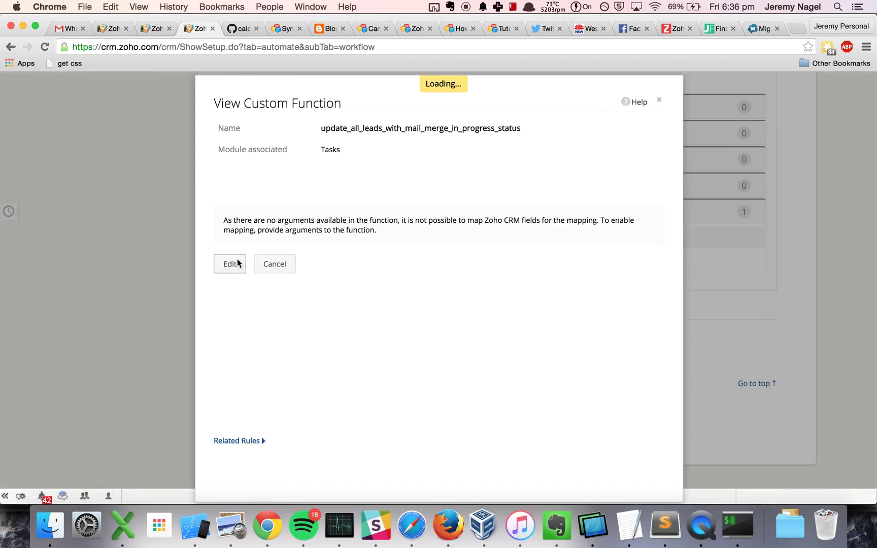
left_click(549, 131)
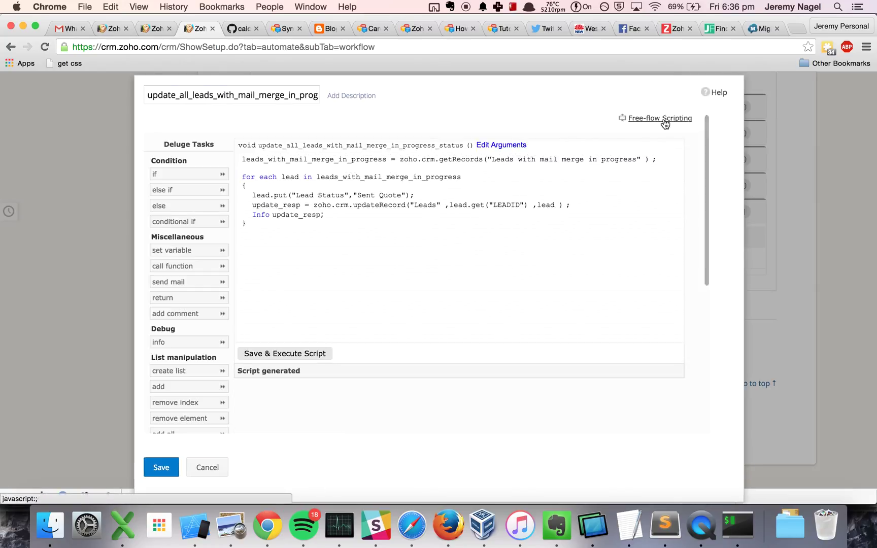
left_click(660, 119)
left_click(481, 258)
key("super+a")
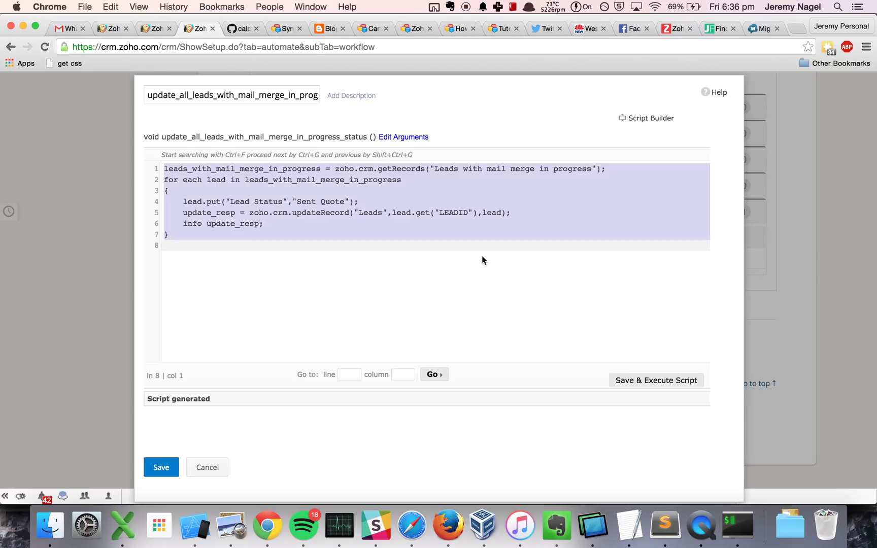